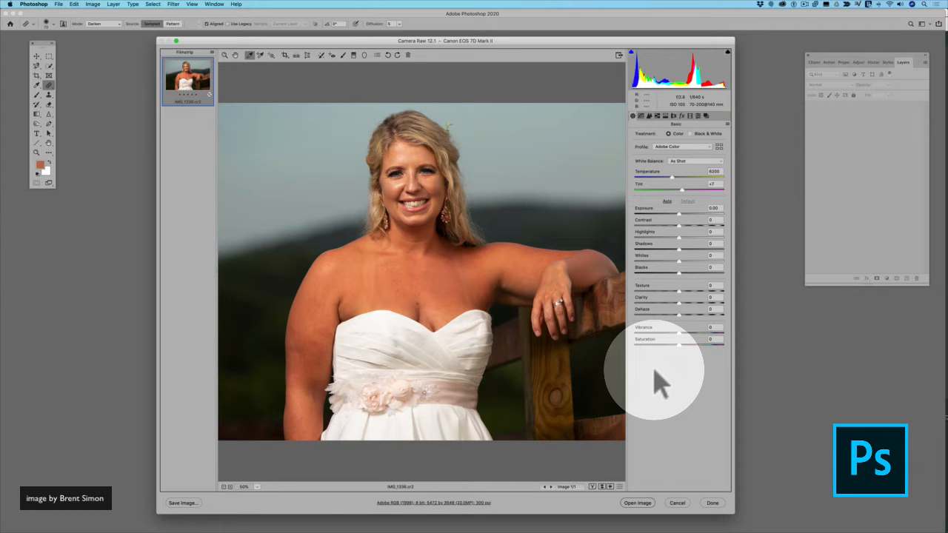
Step: Set the photo's white balance by sampling the bride's teeth with the White Balance tool
click(249, 56)
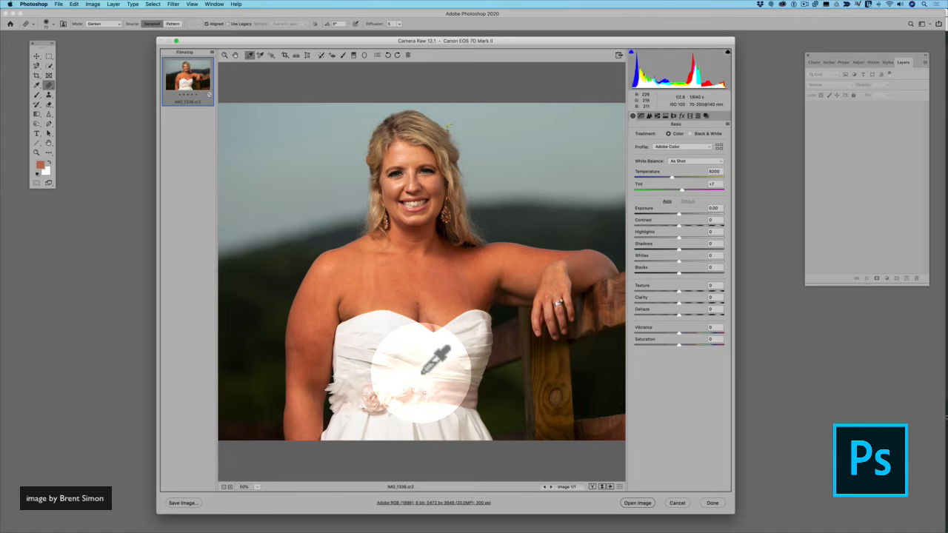
click(231, 486)
click(230, 486)
click(230, 487)
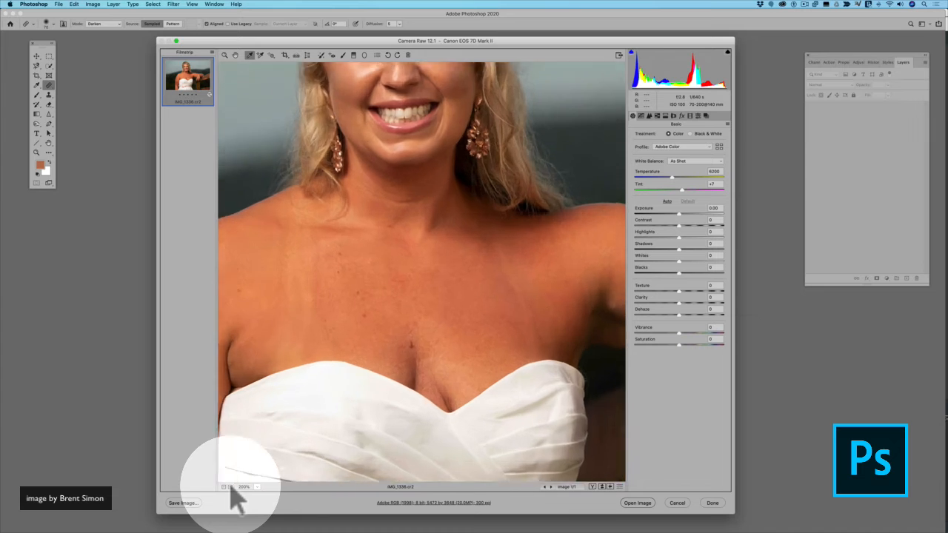
key(space)
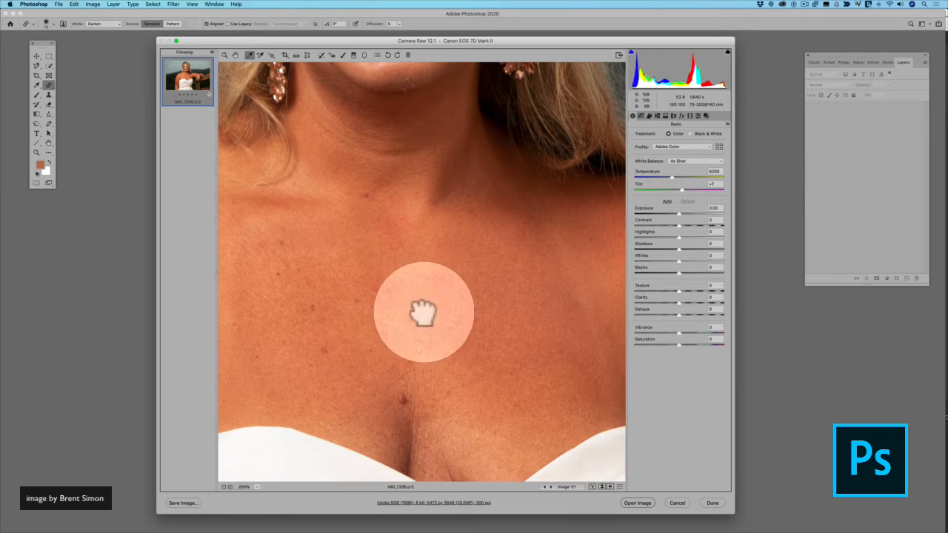
drag(422, 311, 429, 450)
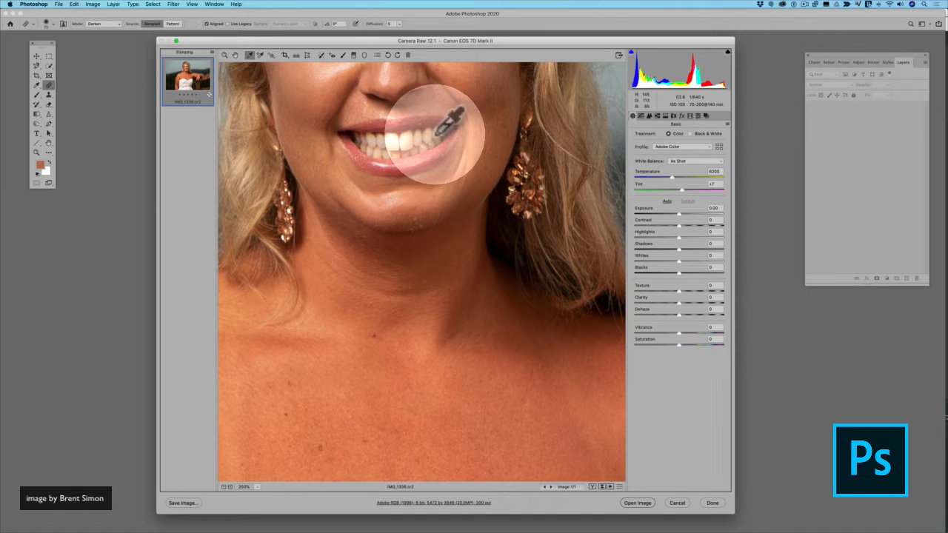
drag(436, 133, 454, 2)
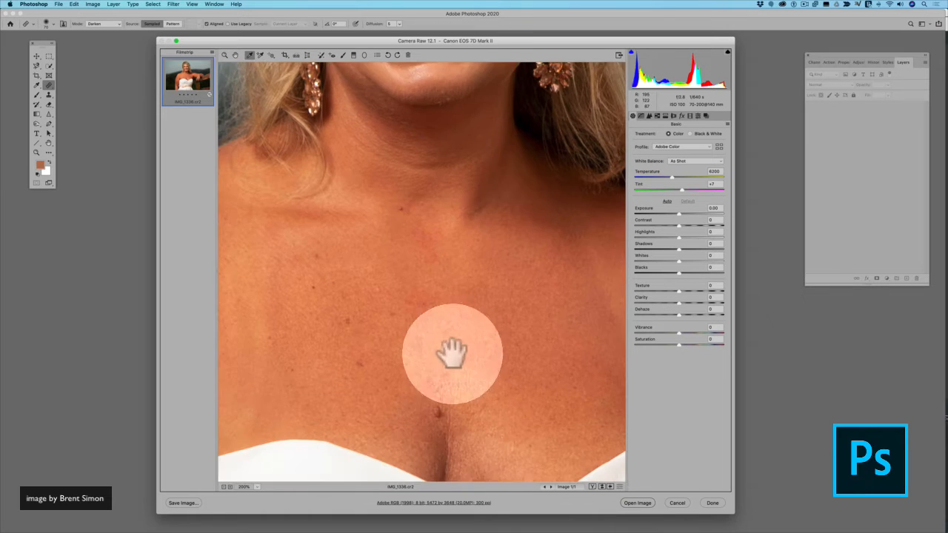
drag(450, 363, 436, 91)
drag(425, 262, 474, 148)
drag(472, 271, 364, 178)
drag(408, 282, 578, 350)
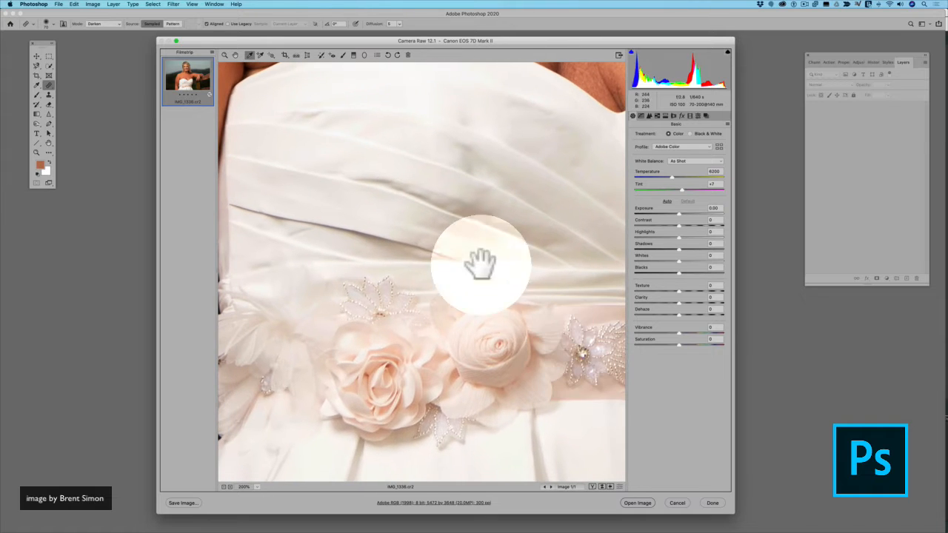
drag(435, 220, 396, 461)
drag(478, 102, 487, 266)
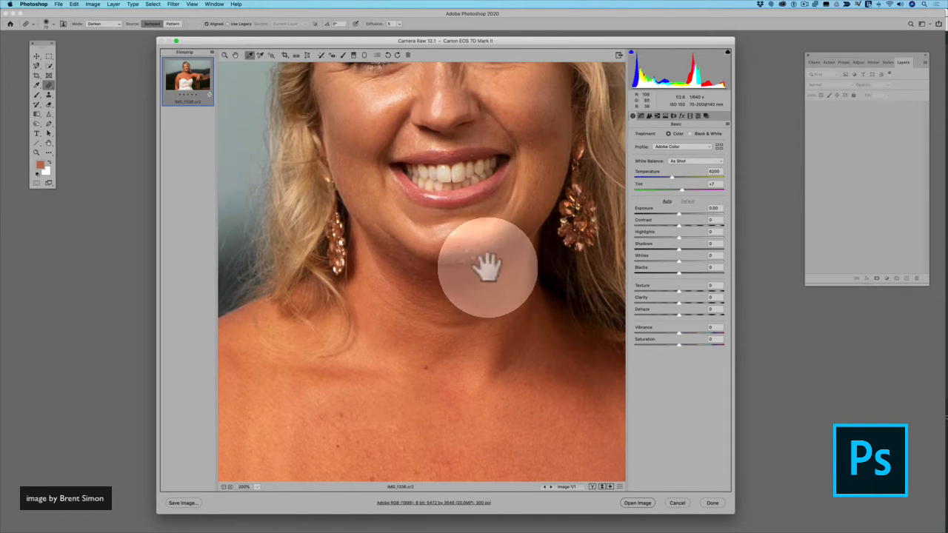
click(488, 162)
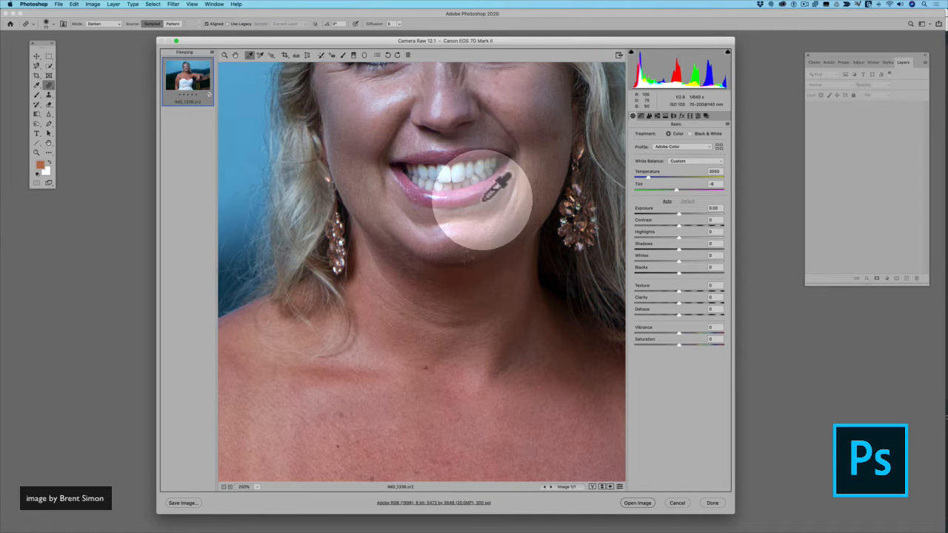
Step: Warm the raw photo's color temperature to 3750 and open the image for retouching
scroll(481, 202, down, 2)
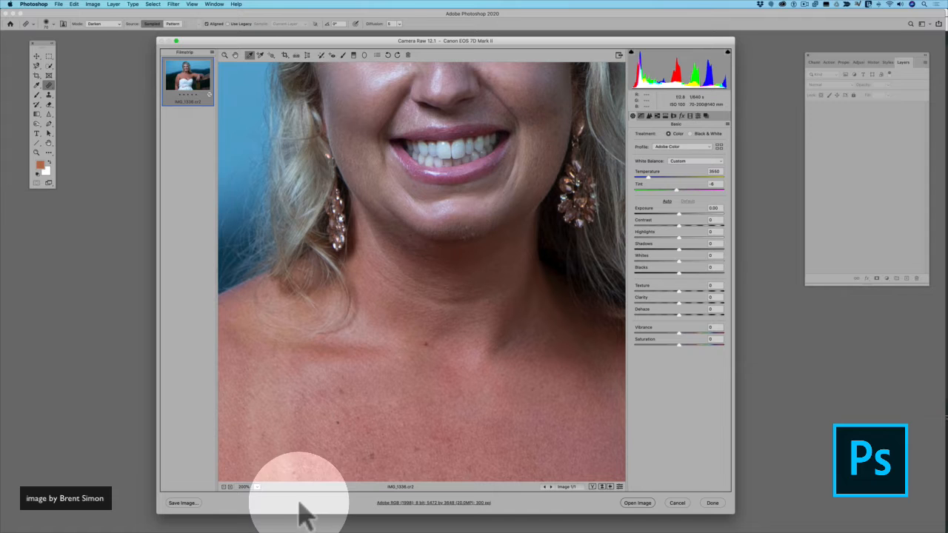
click(223, 487)
click(223, 487)
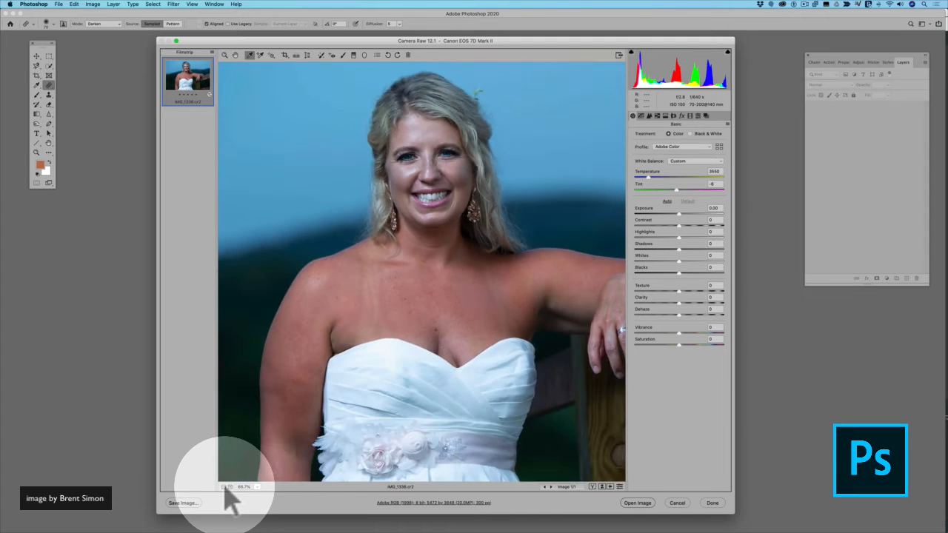
click(224, 487)
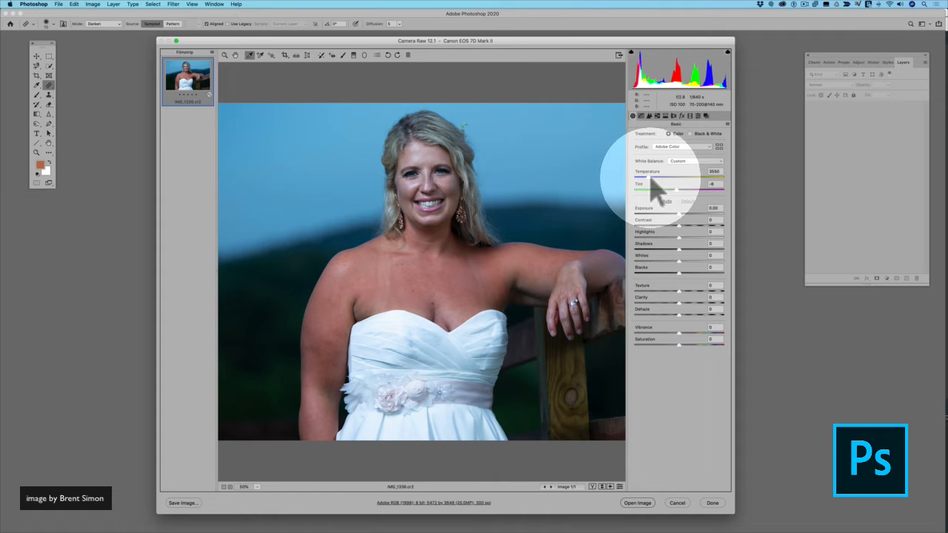
drag(650, 177, 652, 177)
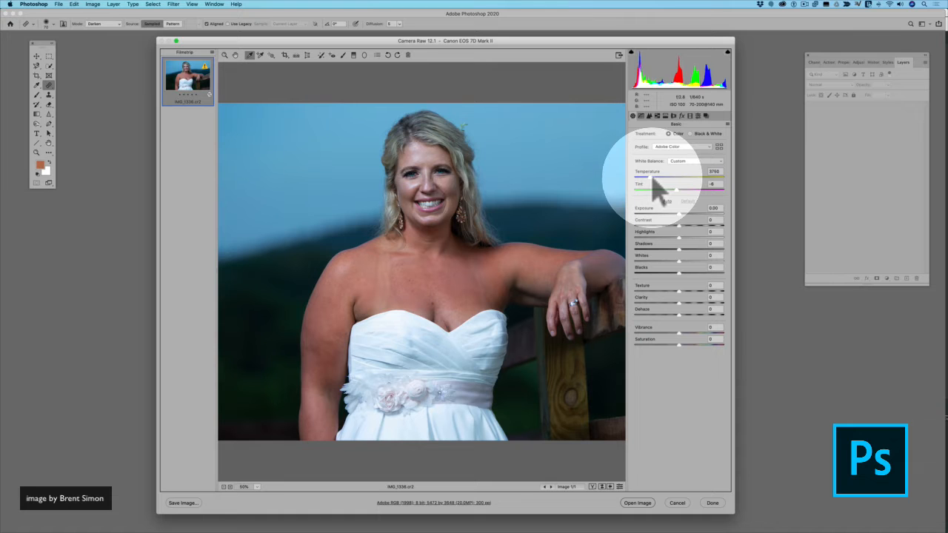
drag(653, 178, 651, 178)
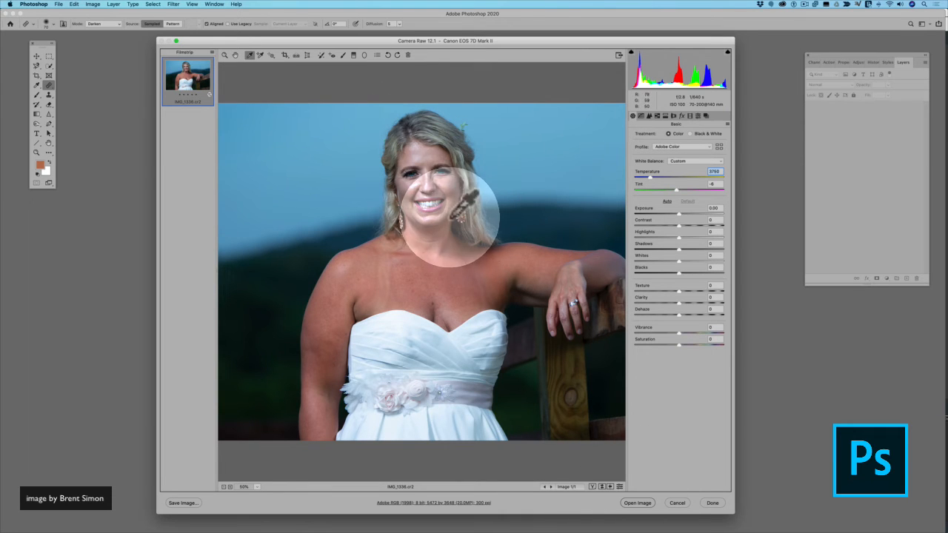
click(635, 503)
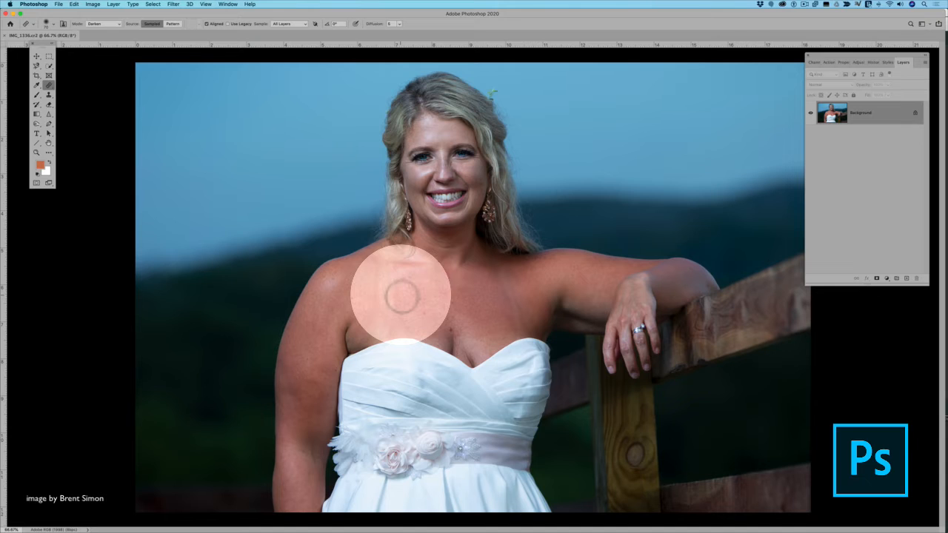
Step: Add a new empty layer above the Background for retouching the skin on the chest
scroll(401, 295, up, 5)
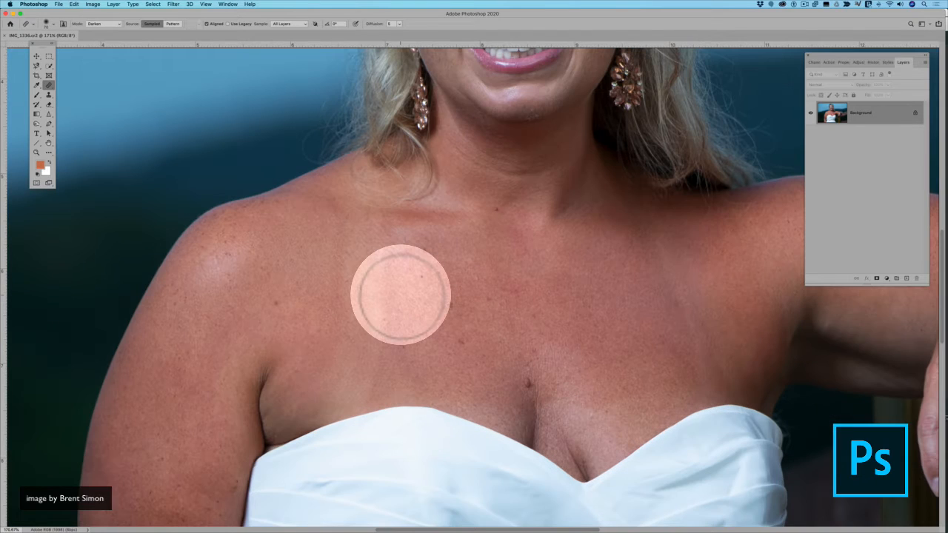
scroll(401, 295, up, 3)
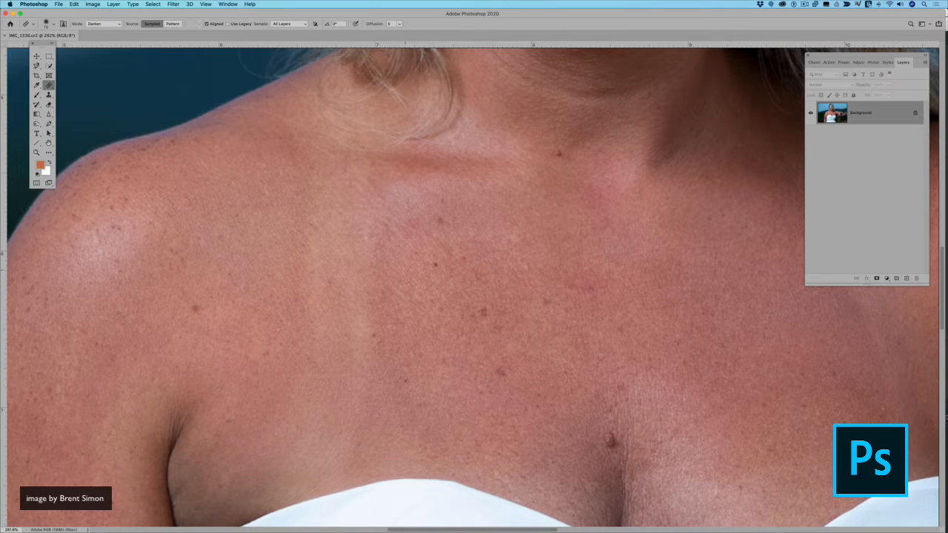
scroll(428, 245, down, 5)
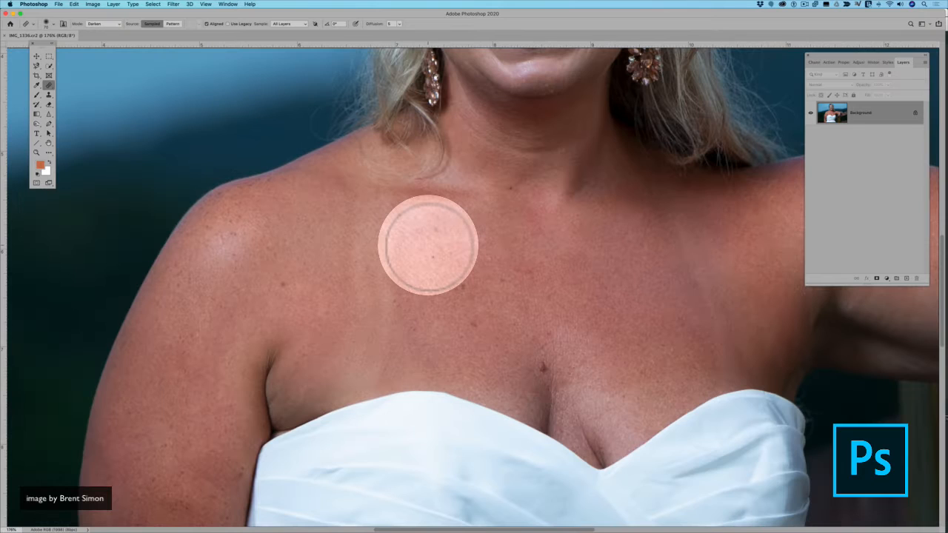
scroll(428, 245, down, 3)
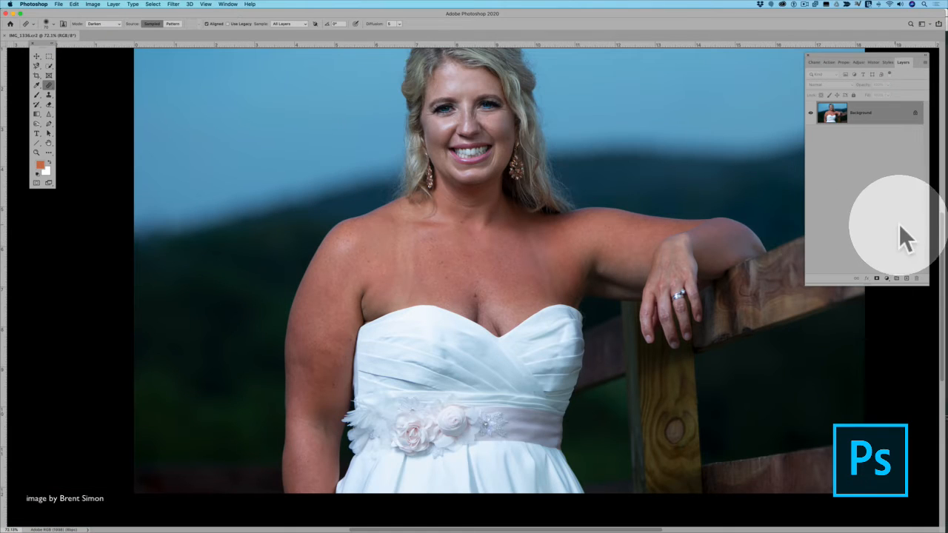
click(907, 279)
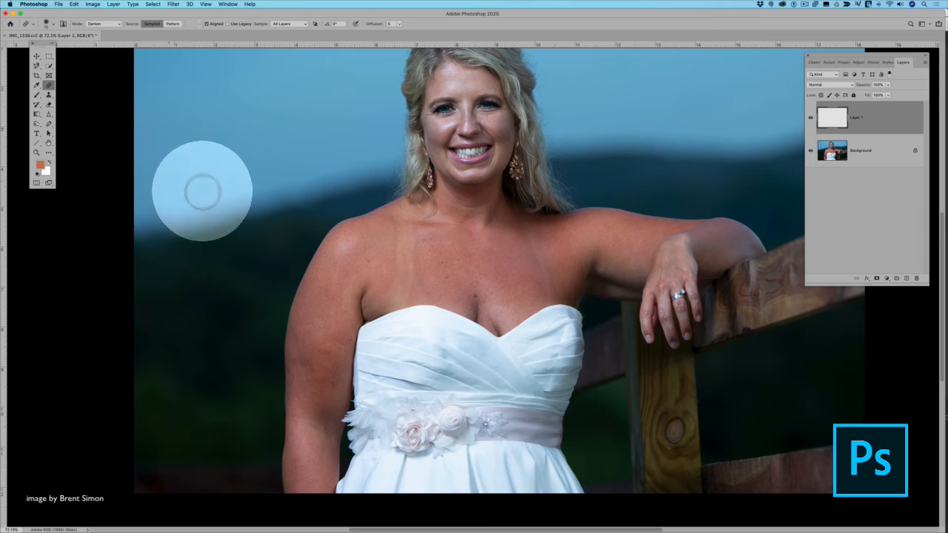
Step: Switch to the Spot Healing Brush and return to the Healing Brush
click(49, 86)
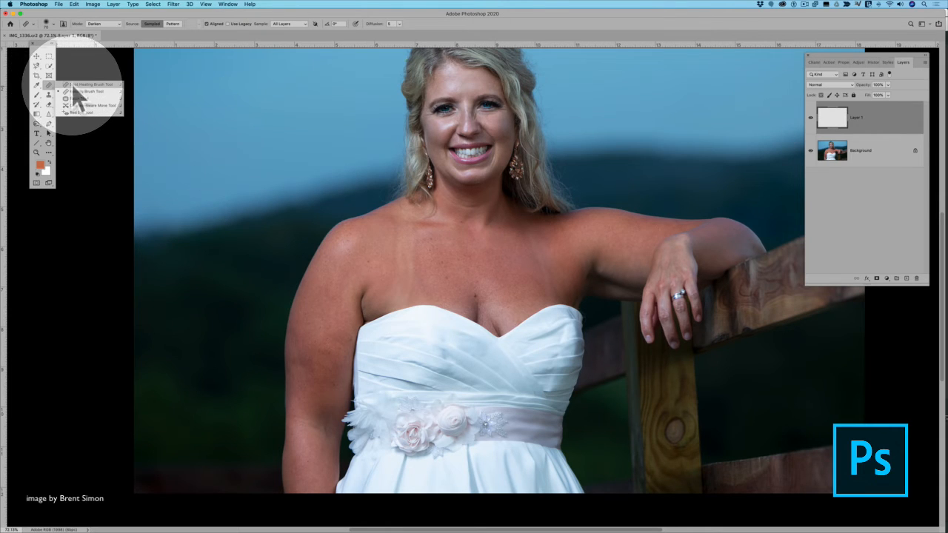
click(72, 85)
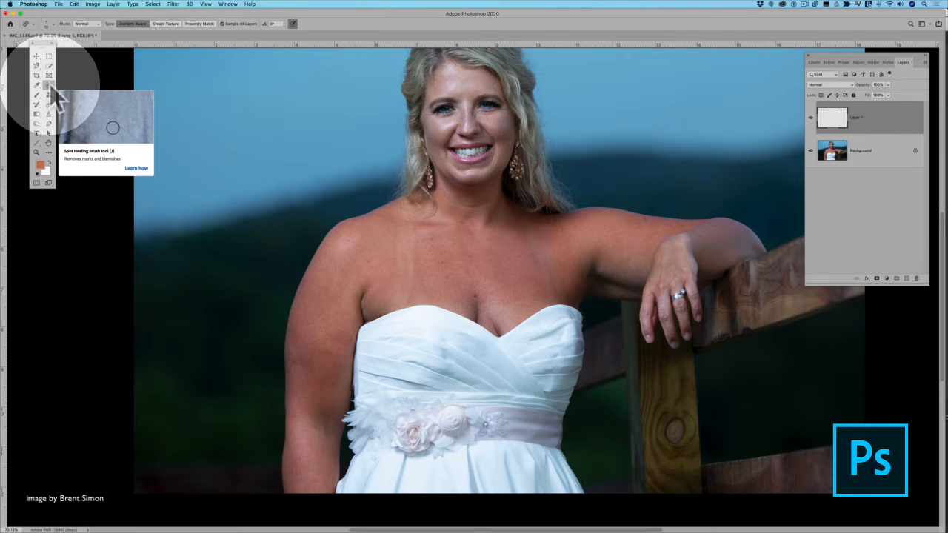
right_click(49, 85)
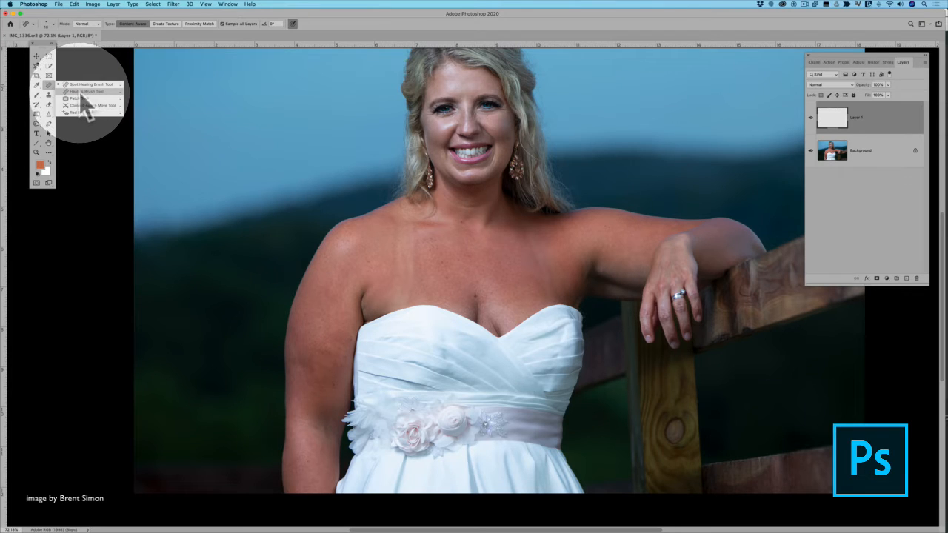
click(79, 92)
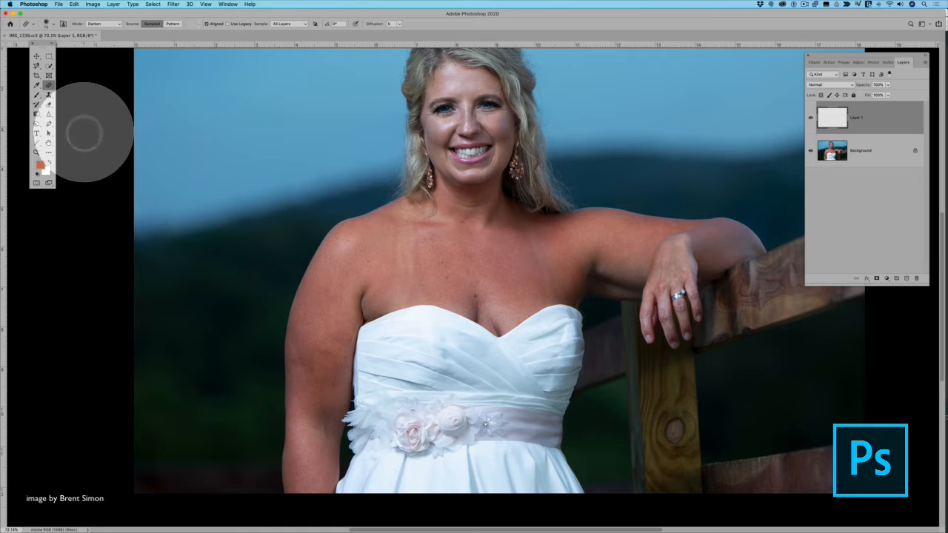
Step: Set the Healing Brush's blending mode to Normal and back to Darken
click(115, 24)
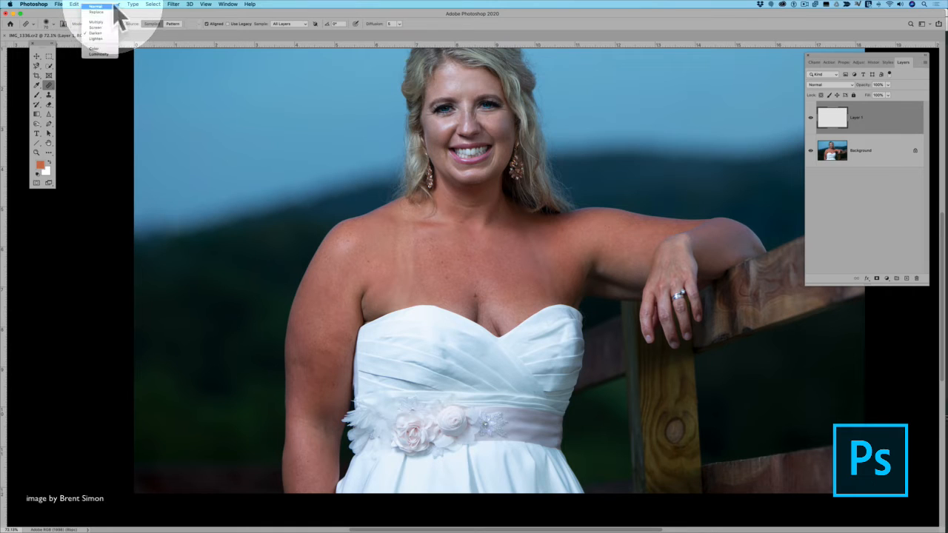
click(96, 10)
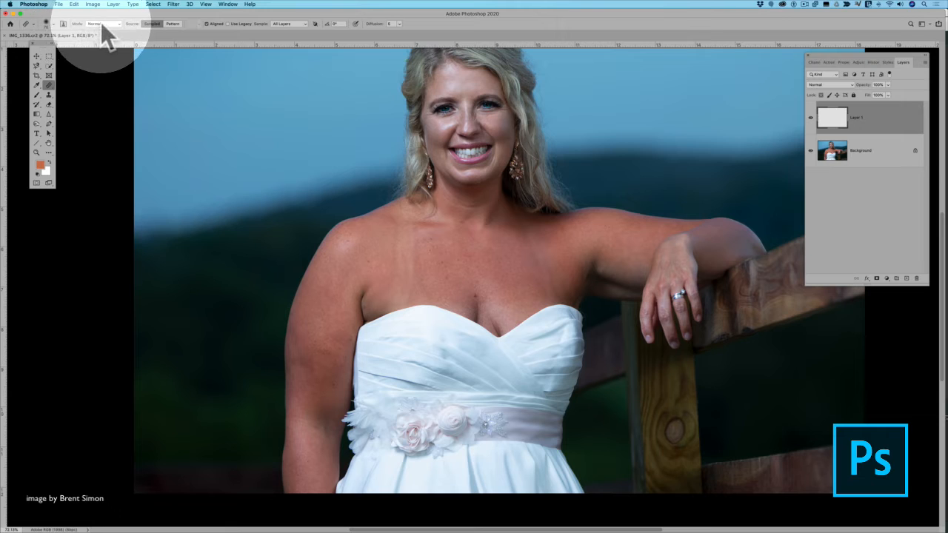
click(103, 23)
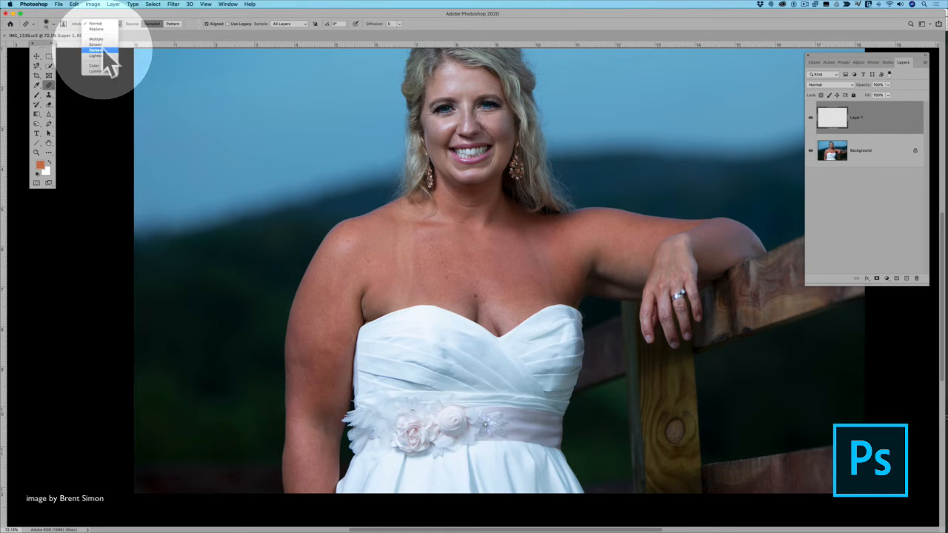
click(102, 49)
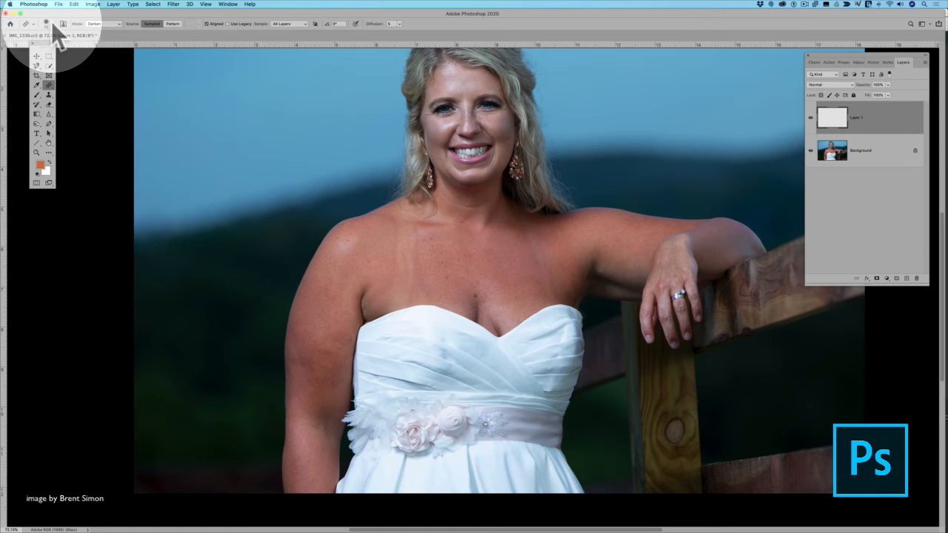
Step: Try the Healing Brush on the chest with the Sampled source, without defining a source point
click(51, 23)
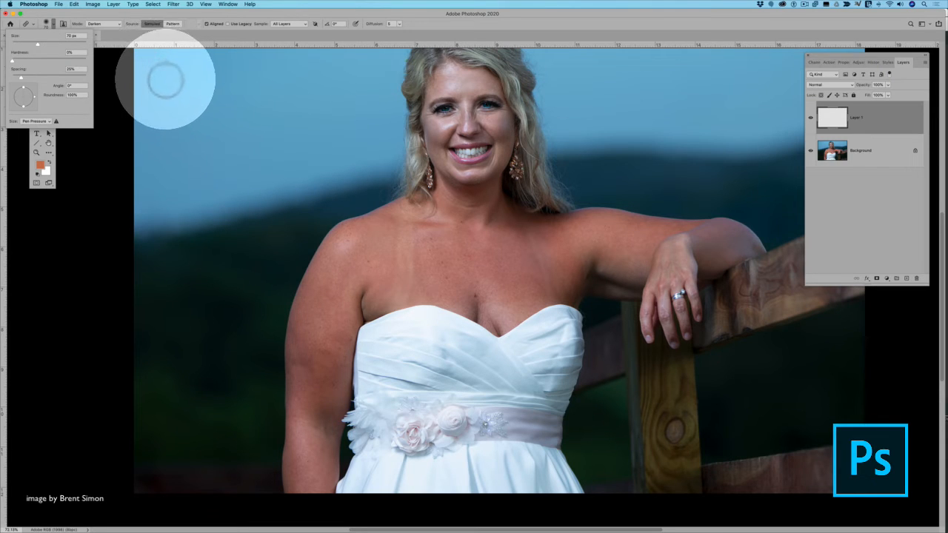
click(206, 24)
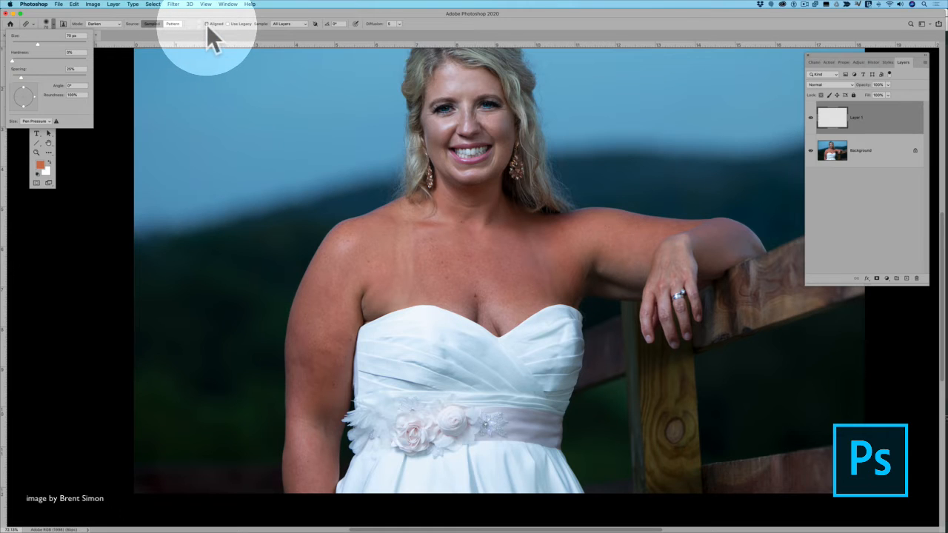
click(146, 24)
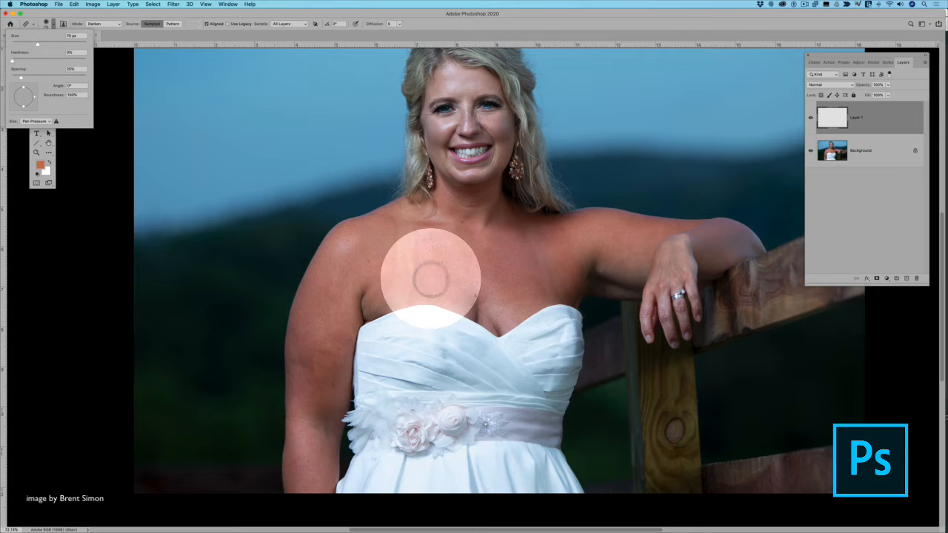
click(430, 277)
click(430, 277)
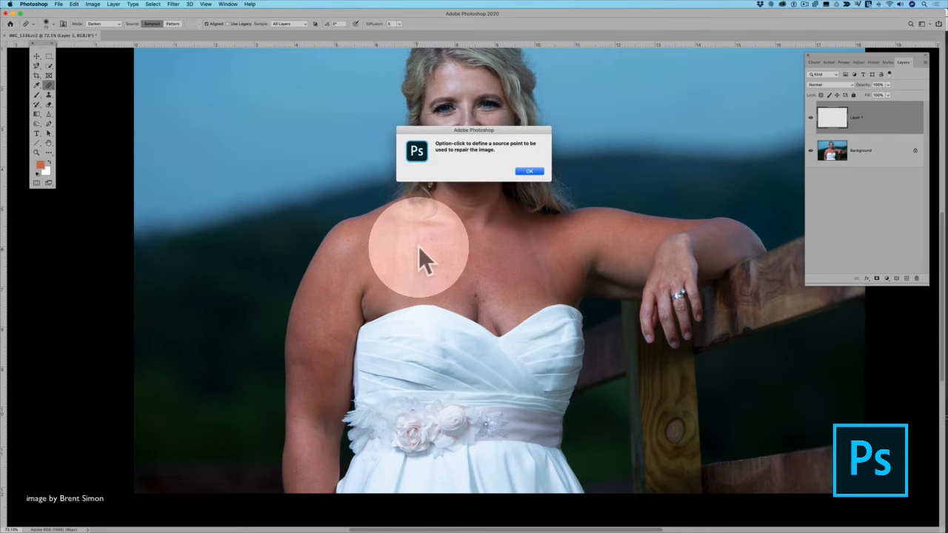
click(527, 172)
Step: Try covering the image-left pale tan line on the chest with the Clone Stamp in Darken mode, sampling the skin beside it
scroll(395, 294, up, 5)
scroll(394, 293, down, 3)
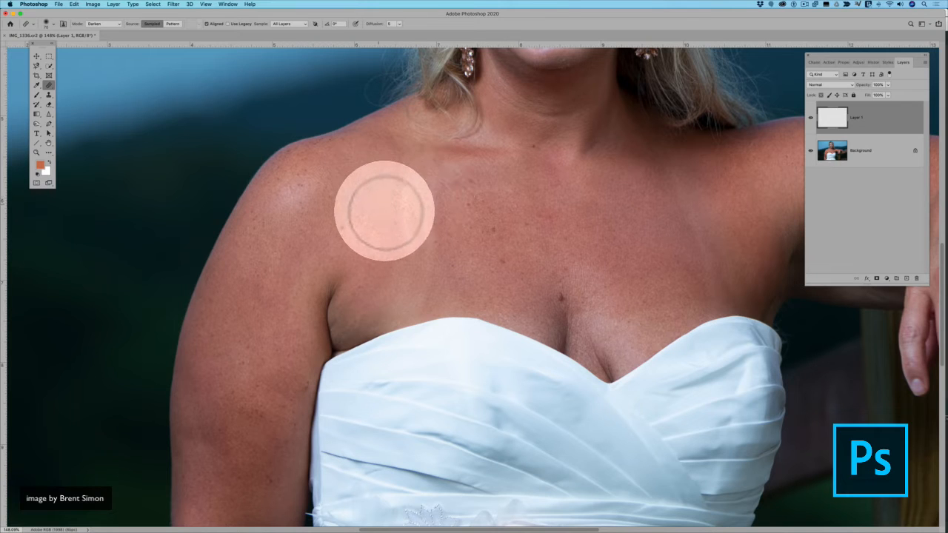
click(48, 94)
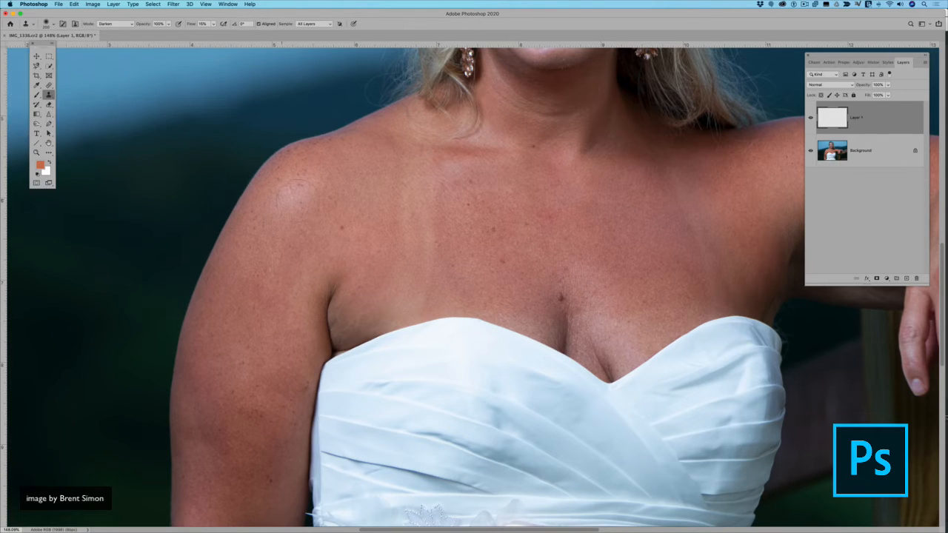
key(alt)
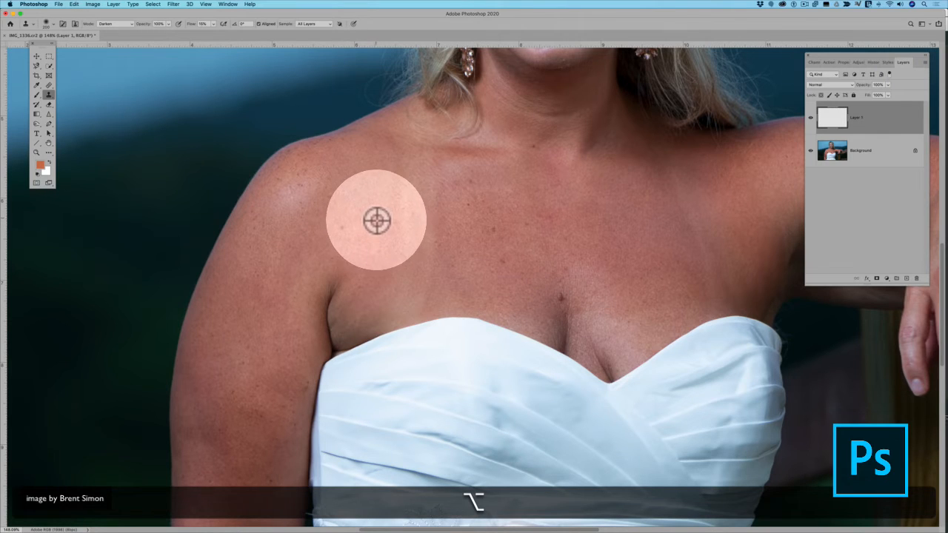
alt+click(376, 220)
alt+click(374, 221)
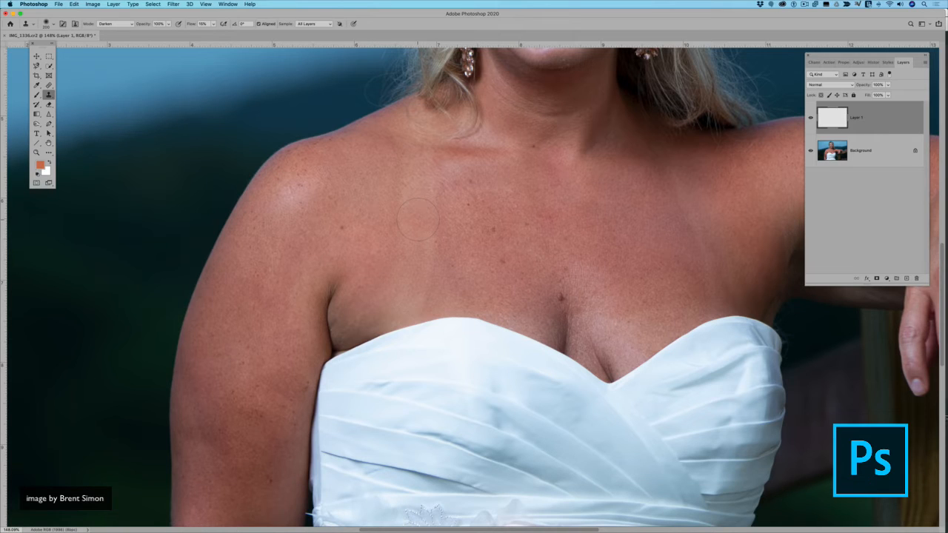
click(184, 62)
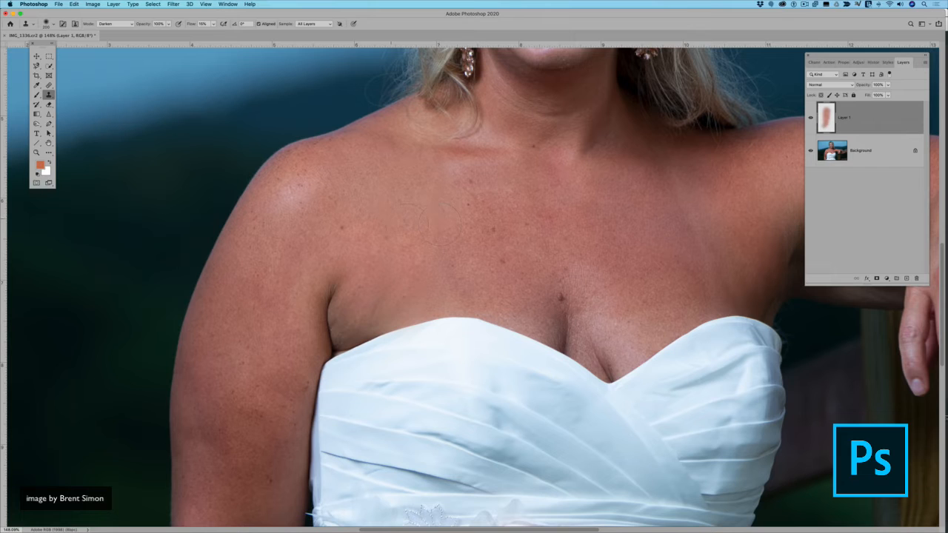
mouse_move(391, 226)
mouse_down()
mouse_move(419, 205)
mouse_move(441, 212)
mouse_up()
Step: Replace the cloned retouching layer with a new empty one above the Background, and switch back to the Healing Brush
drag(888, 121, 915, 278)
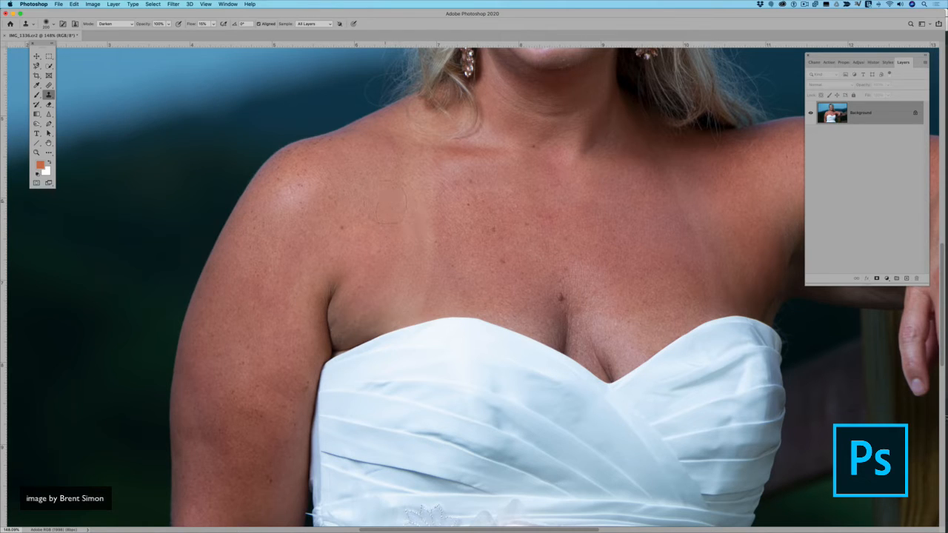
key(x)
click(46, 84)
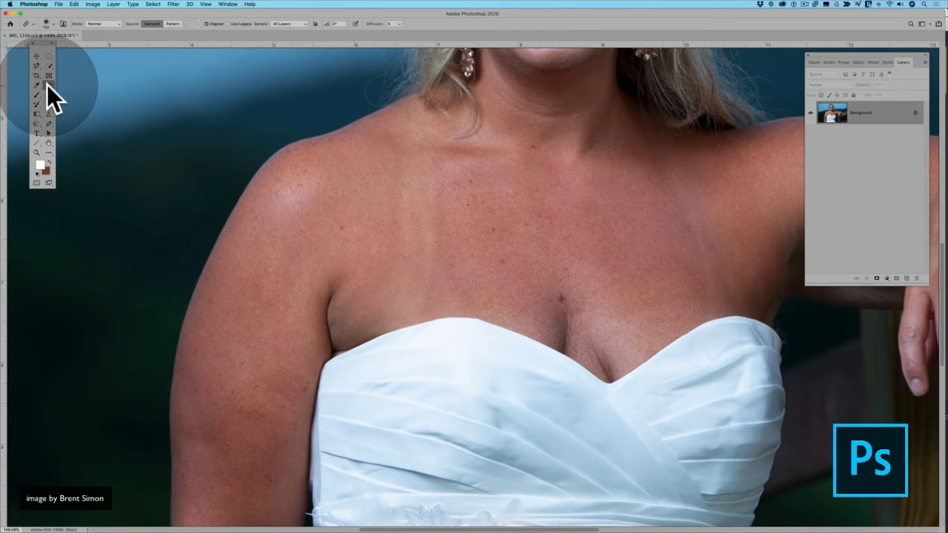
click(47, 85)
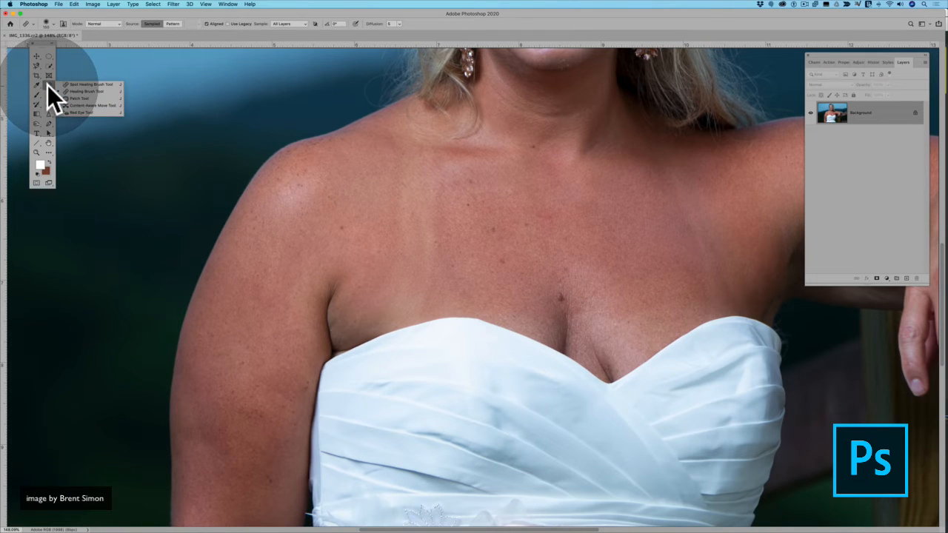
click(89, 90)
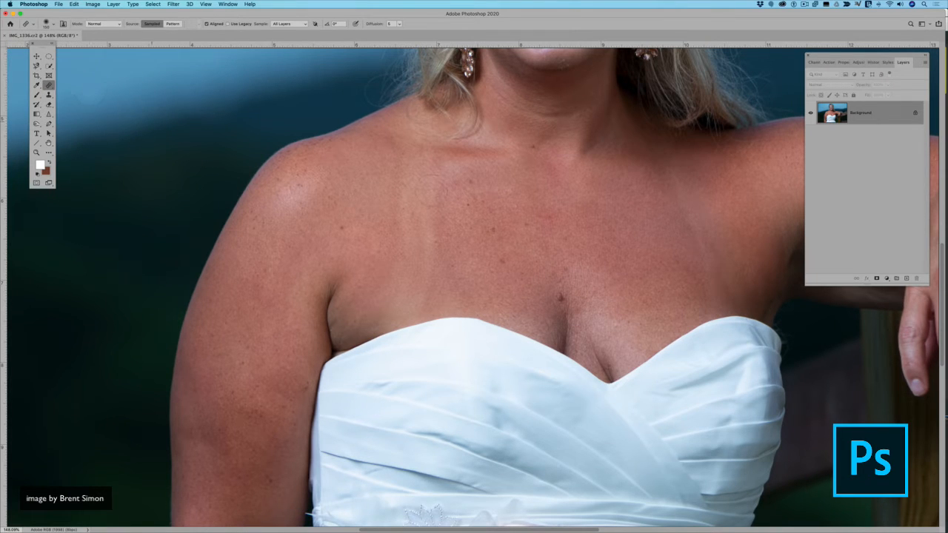
click(906, 279)
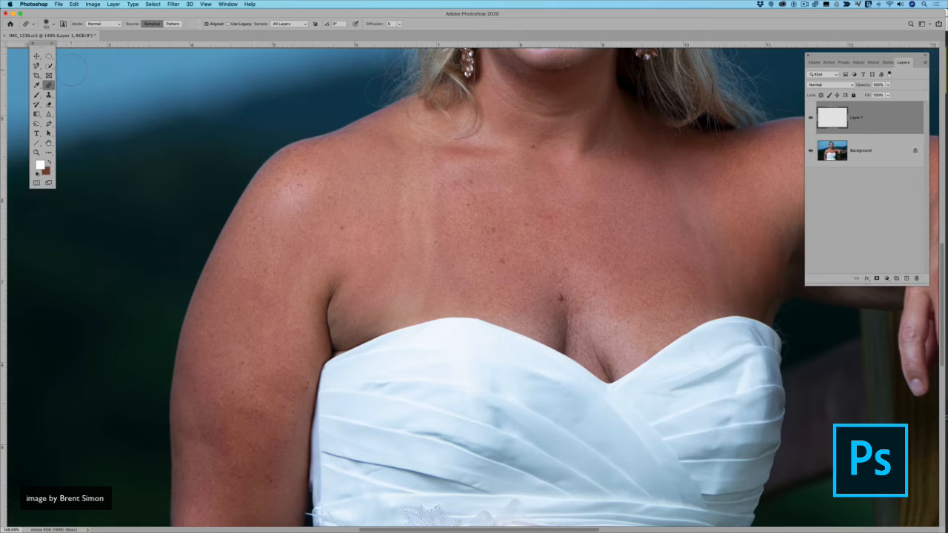
Step: Set the Healing Brush to Darken mode and heal the upper part of the image-left tan line using skin sampled from both sides
click(98, 23)
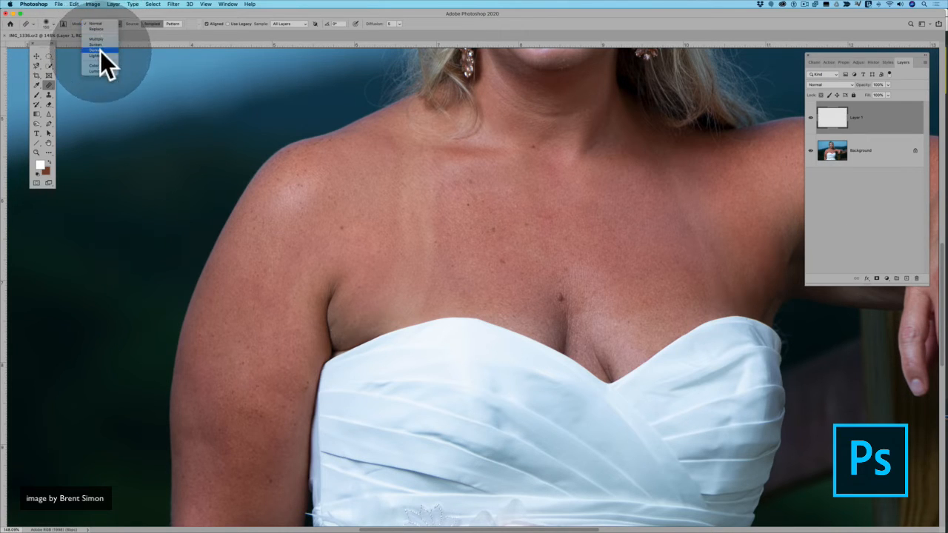
click(100, 49)
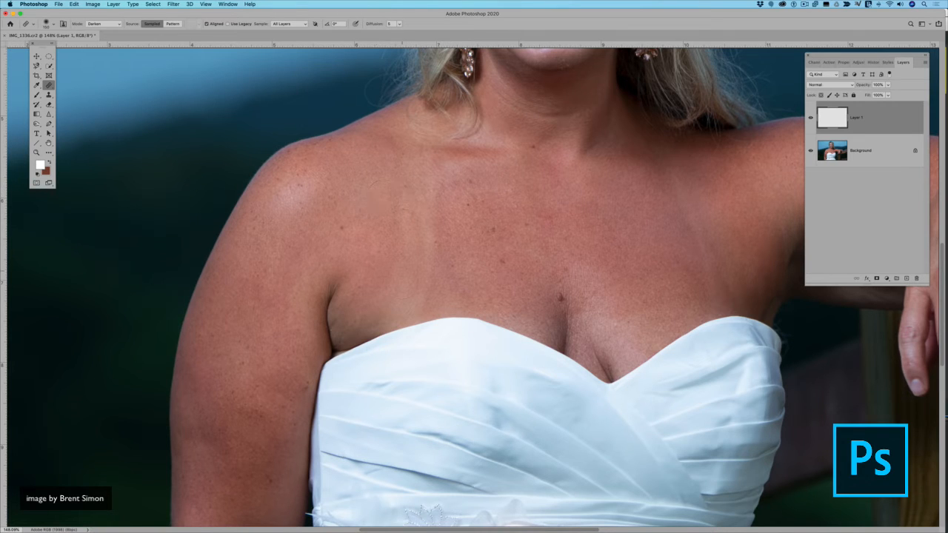
alt+click(385, 207)
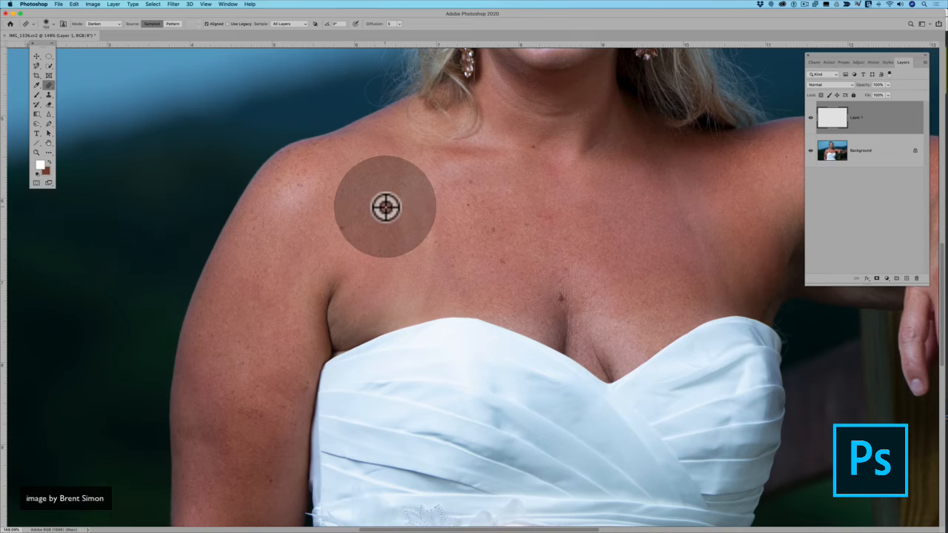
mouse_move(388, 180)
mouse_down()
mouse_move(425, 211)
mouse_move(383, 230)
mouse_up()
alt+click(484, 230)
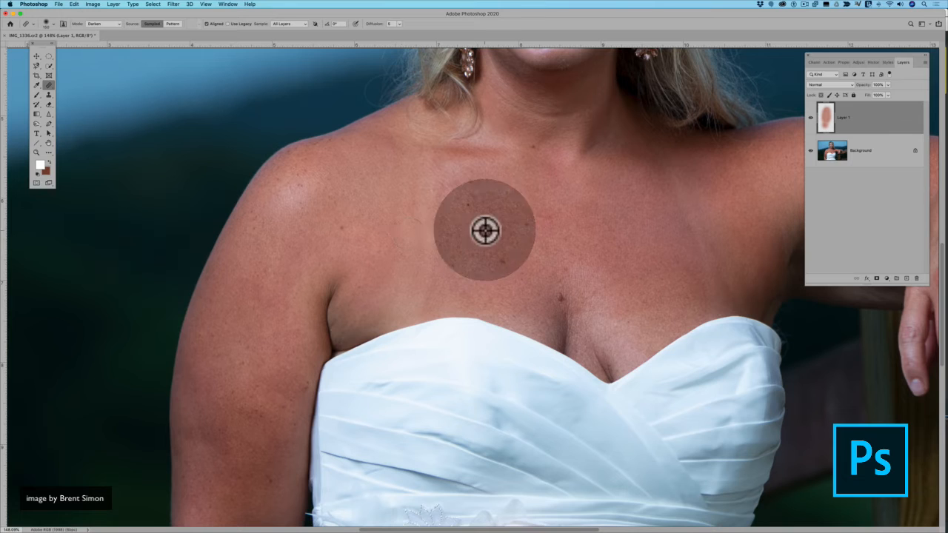
drag(440, 179, 419, 246)
Step: Heal the lower part of the image-left tan line down to the dress, undoing the stroke painted over the fabric
alt+click(459, 258)
alt+click(377, 266)
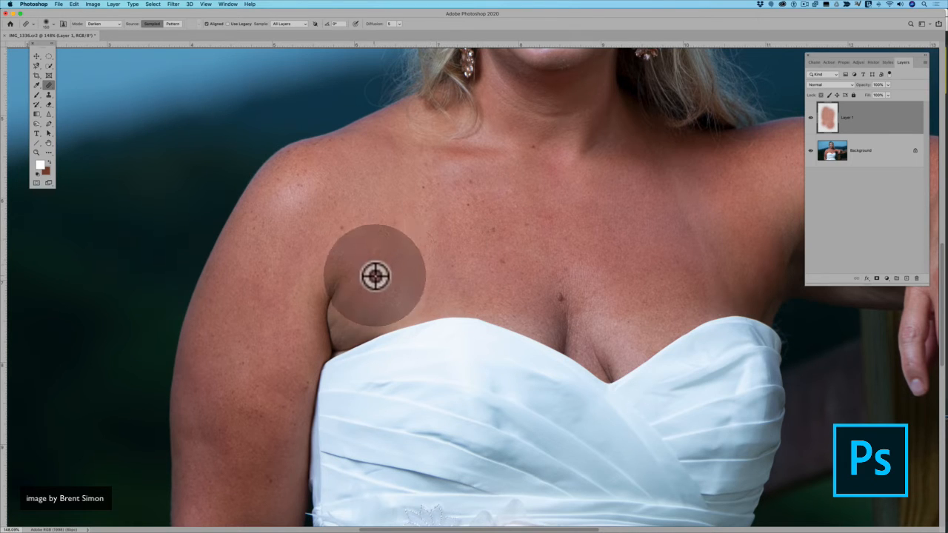
alt+click(458, 292)
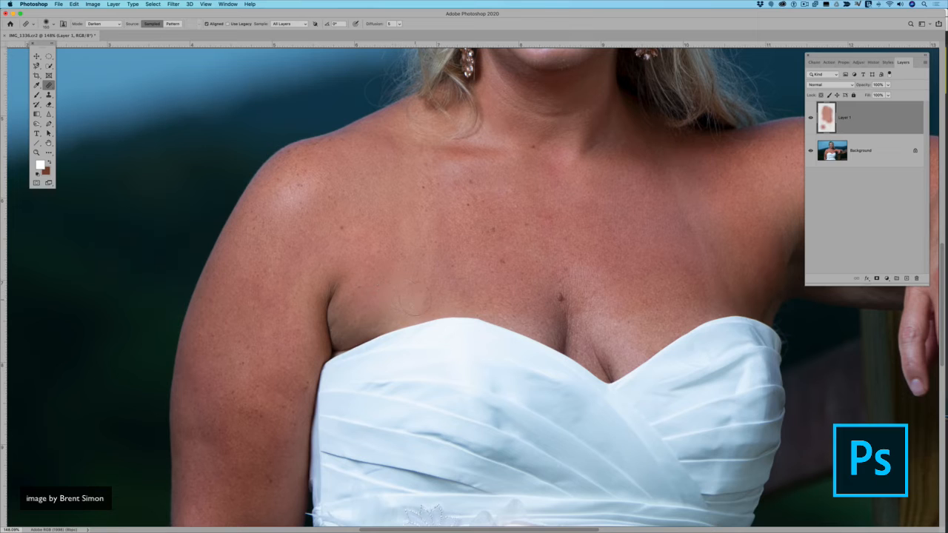
drag(350, 287, 403, 275)
drag(422, 216, 425, 223)
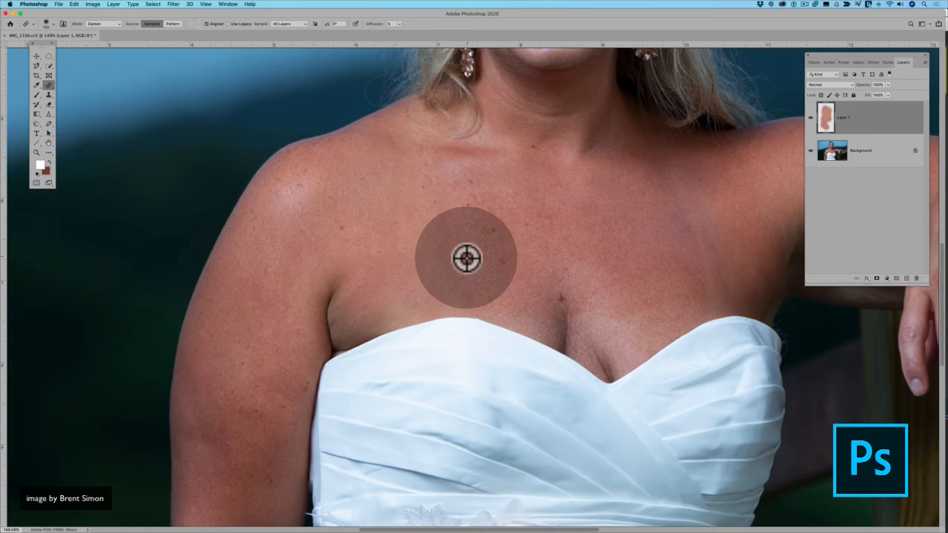
alt+click(377, 258)
drag(406, 305, 373, 282)
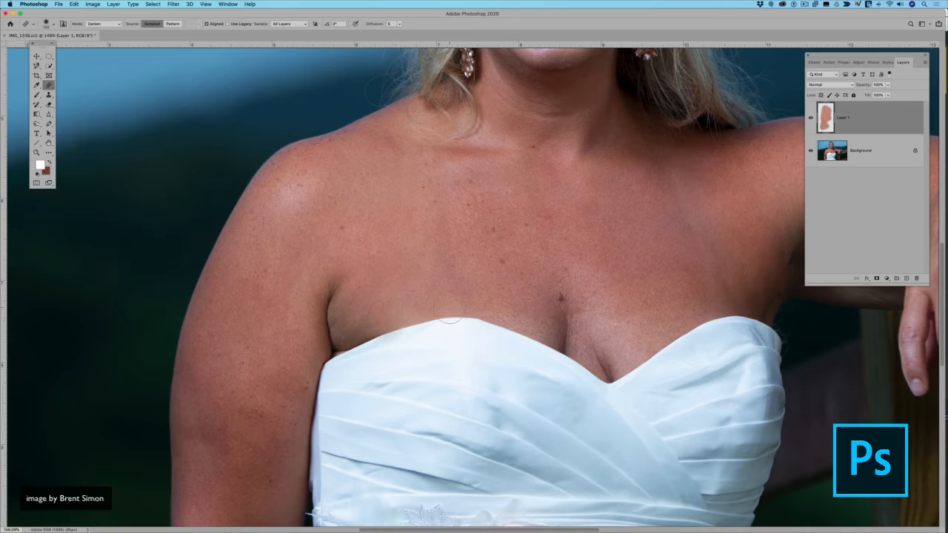
drag(429, 329, 439, 328)
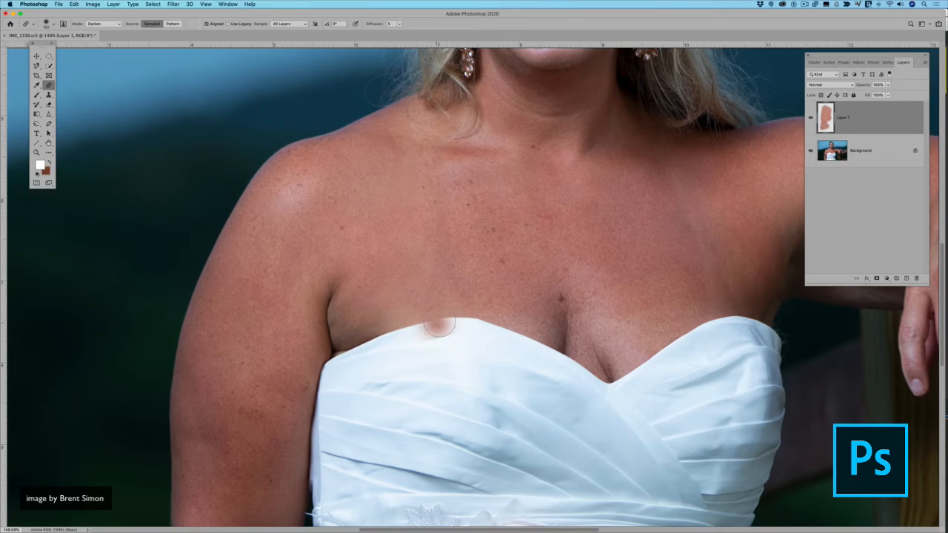
key(ctrl+z)
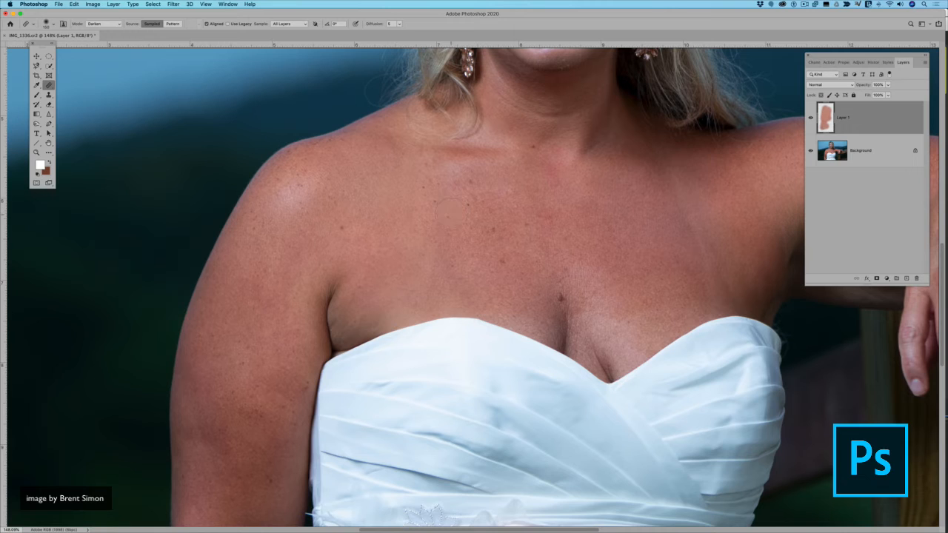
Step: Blend the remaining pale patches above the dress and along the inner edge of the image-left tan line with the Healing Brush
alt+click(392, 262)
drag(404, 300, 403, 304)
alt+click(500, 266)
drag(452, 262, 451, 231)
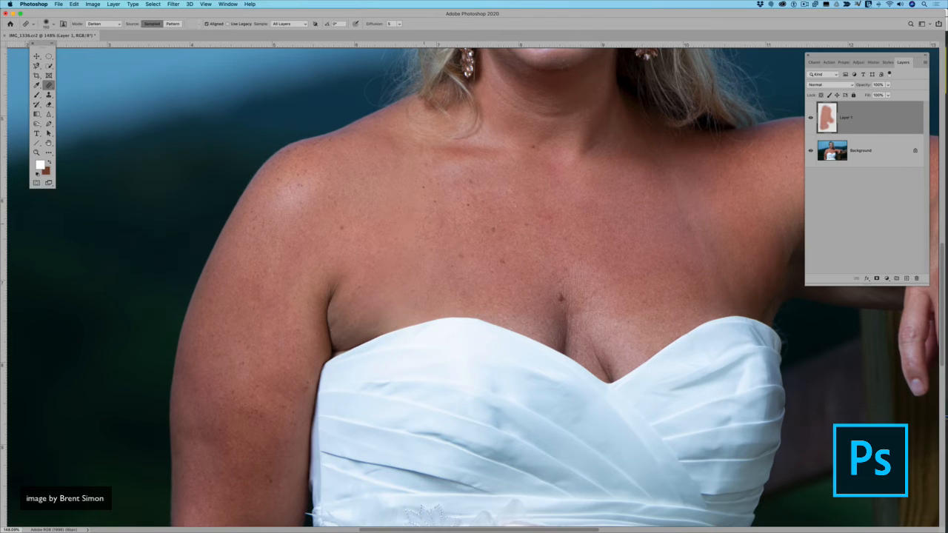
Step: Heal the shiny skin on both sides of the cleavage in Darken mode, resampling from the chest just above
alt+click(656, 277)
drag(641, 323, 618, 328)
alt+click(624, 284)
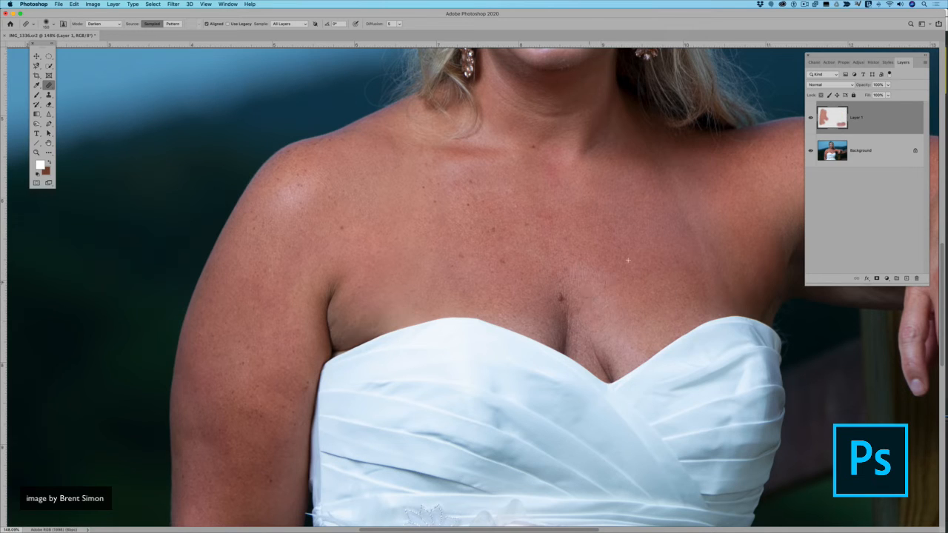
alt+click(627, 284)
mouse_move(614, 338)
mouse_down()
mouse_move(635, 342)
mouse_move(640, 321)
mouse_up()
alt+click(626, 277)
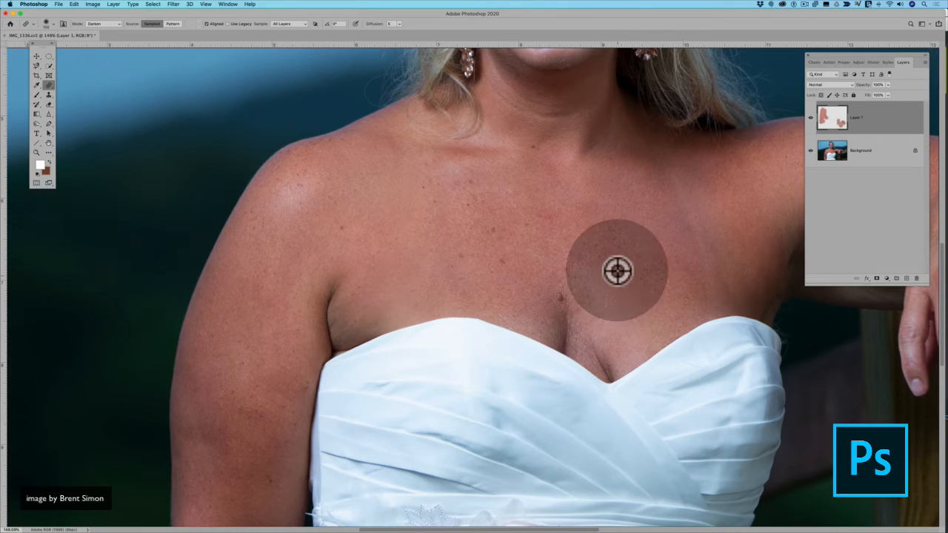
alt+click(521, 291)
drag(510, 307, 511, 305)
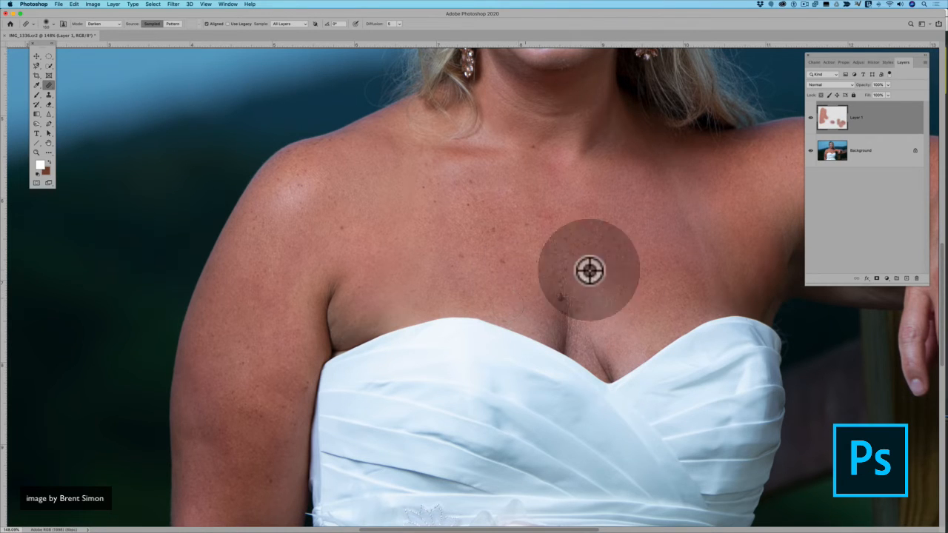
alt+click(625, 265)
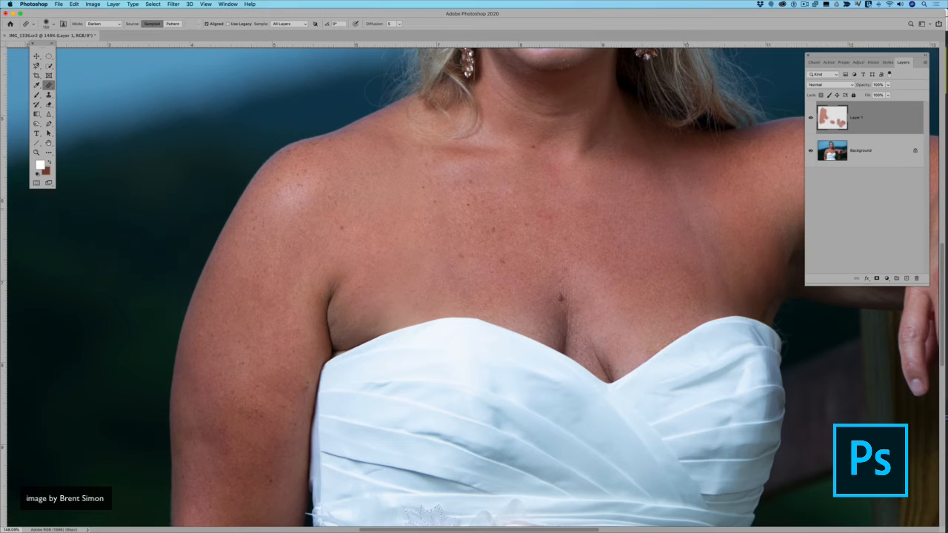
Step: Try healing the uneven patch on the image-right upper chest in Darken mode, and undo the stroke
drag(719, 212, 680, 211)
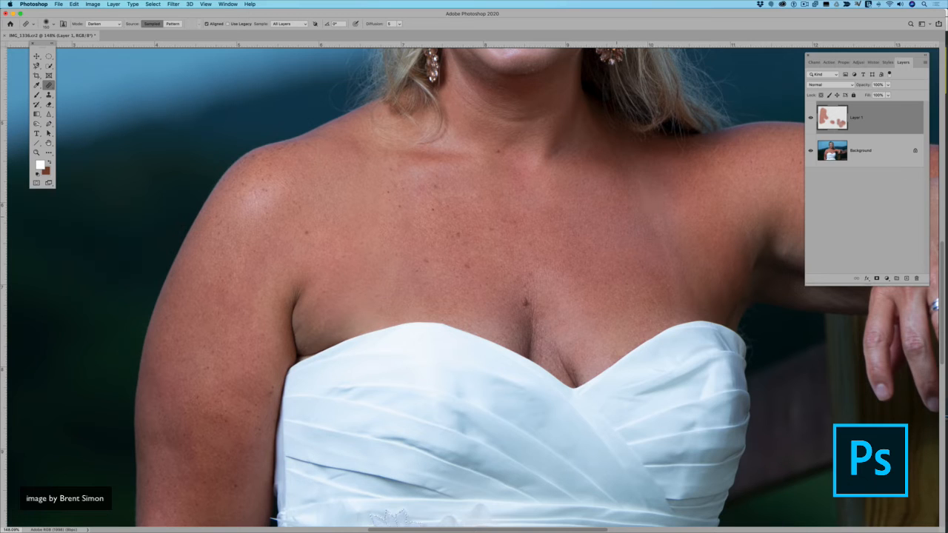
alt+click(617, 221)
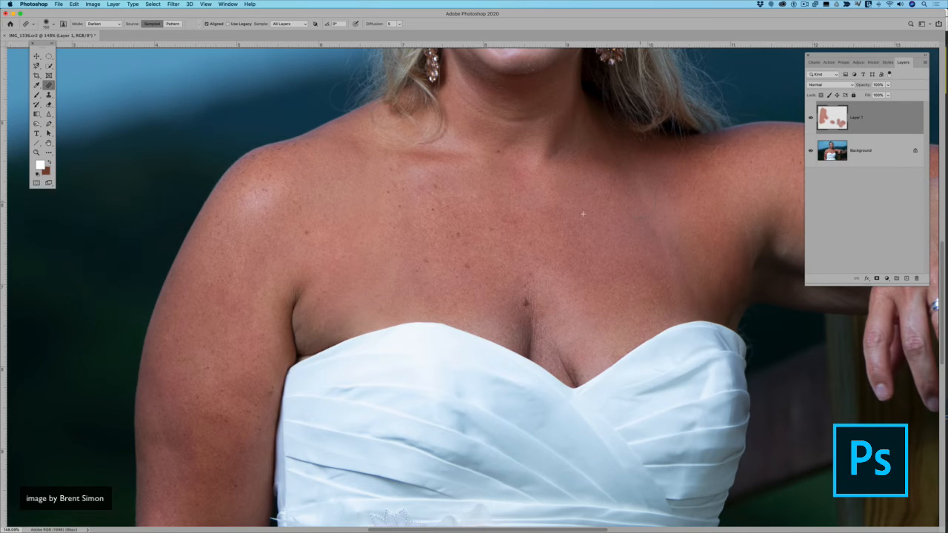
drag(640, 202, 637, 200)
click(75, 3)
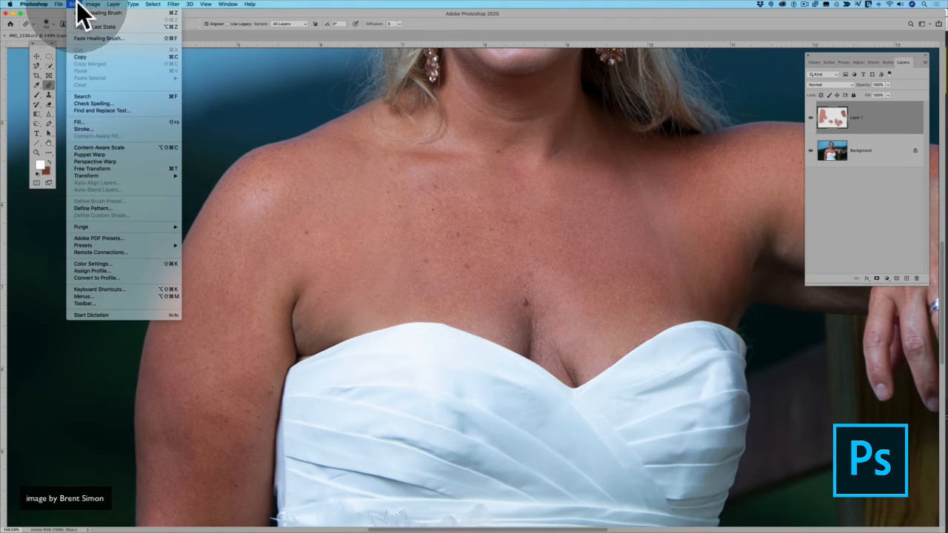
click(80, 12)
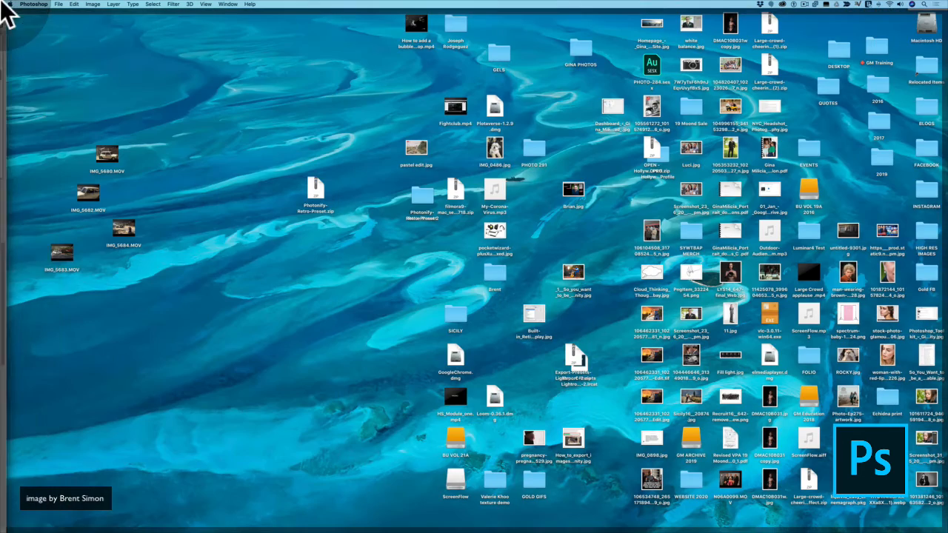
Step: Set the Healing Brush to Lighten mode and heal the uneven patch on the image-right upper chest with skin from the mid-chest
mouse_move(0, 0)
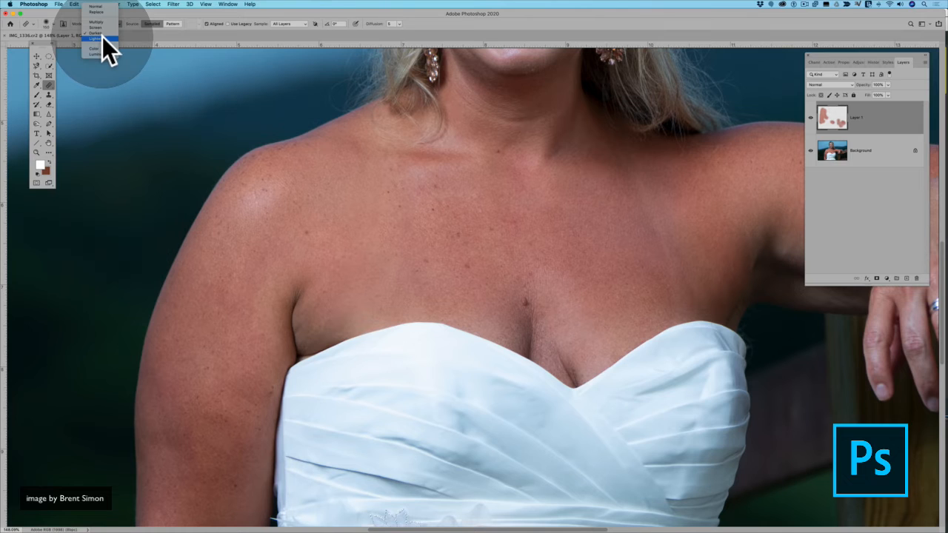
click(102, 38)
alt+click(604, 213)
click(628, 197)
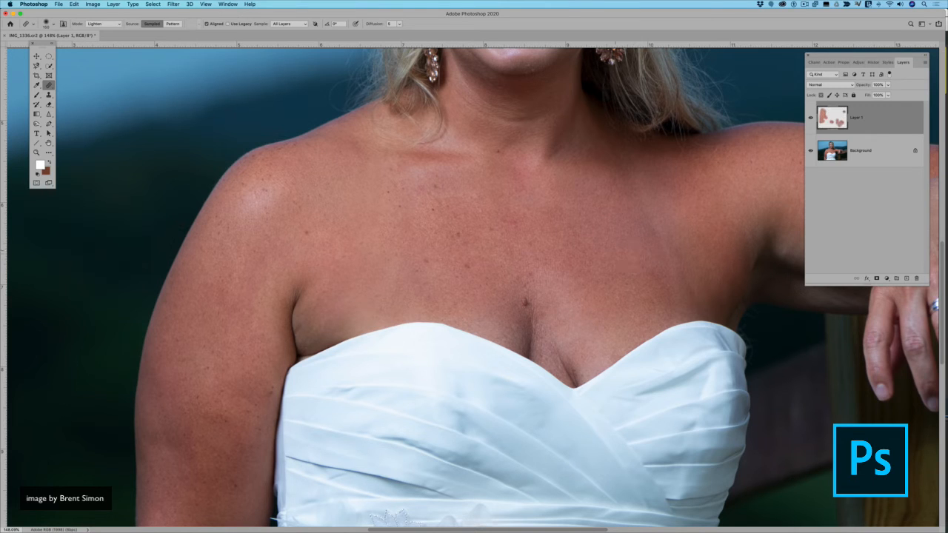
alt+click(598, 228)
drag(640, 193, 644, 194)
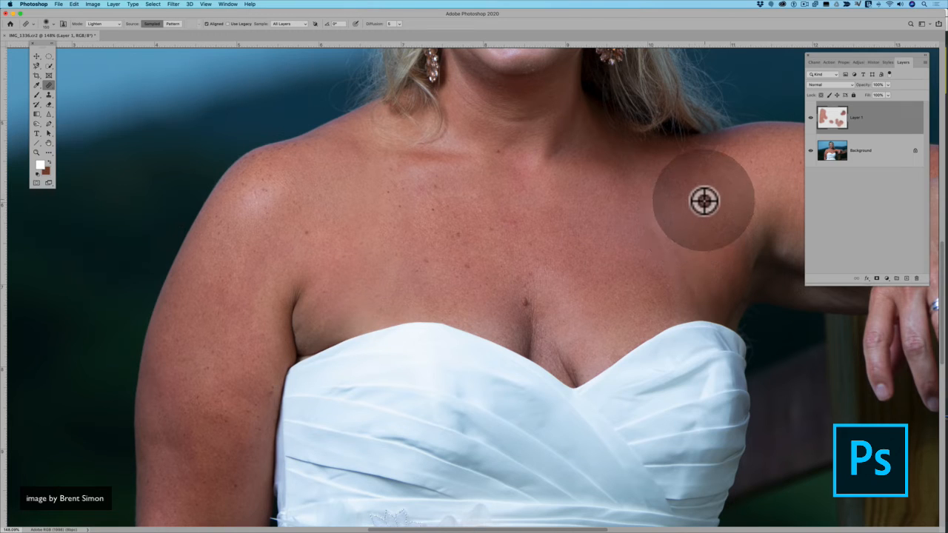
Step: Heal the image-right tan line beside the armpit in Lighten mode, repeatedly sampling clean skin near the shoulder
alt+click(702, 204)
mouse_move(679, 236)
mouse_down()
mouse_move(670, 236)
mouse_move(669, 214)
mouse_up()
alt+click(691, 195)
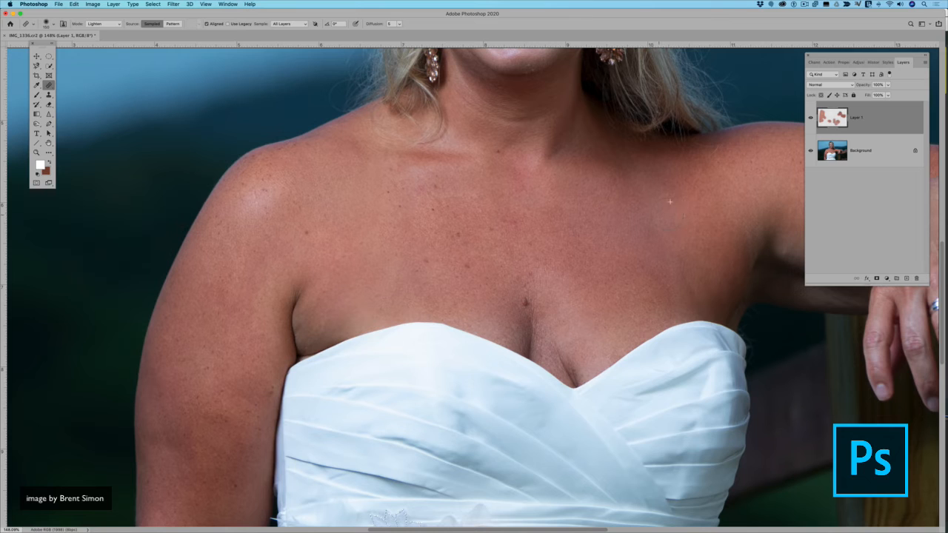
alt+click(704, 220)
alt+click(713, 222)
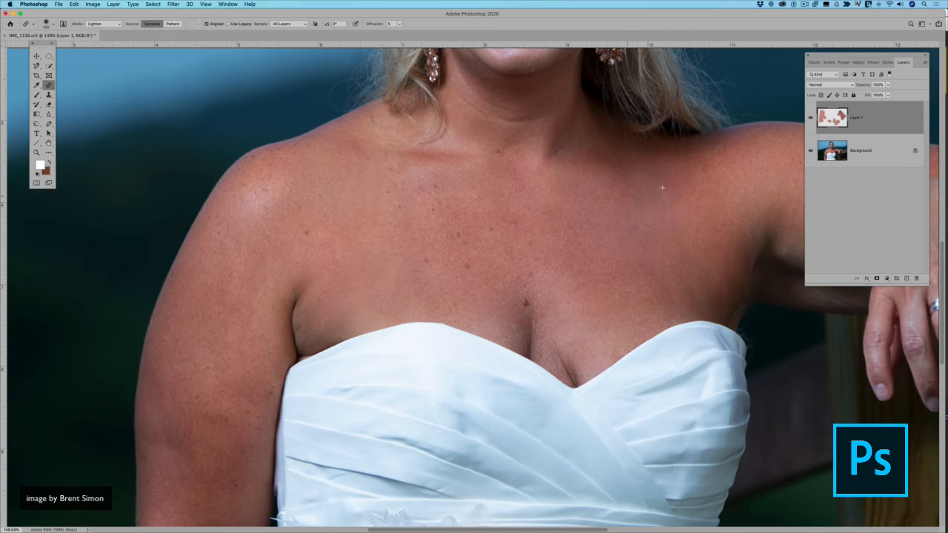
alt+click(698, 204)
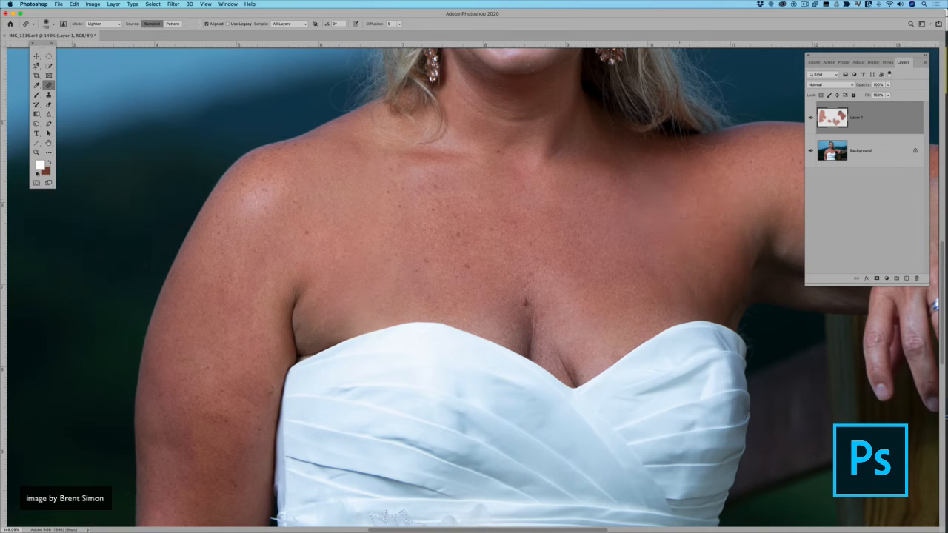
Step: Even out the remaining image-right chest skin in Lighten mode, resampling from clean skin near the armpit and above the neckline
alt+click(697, 231)
drag(705, 276, 674, 301)
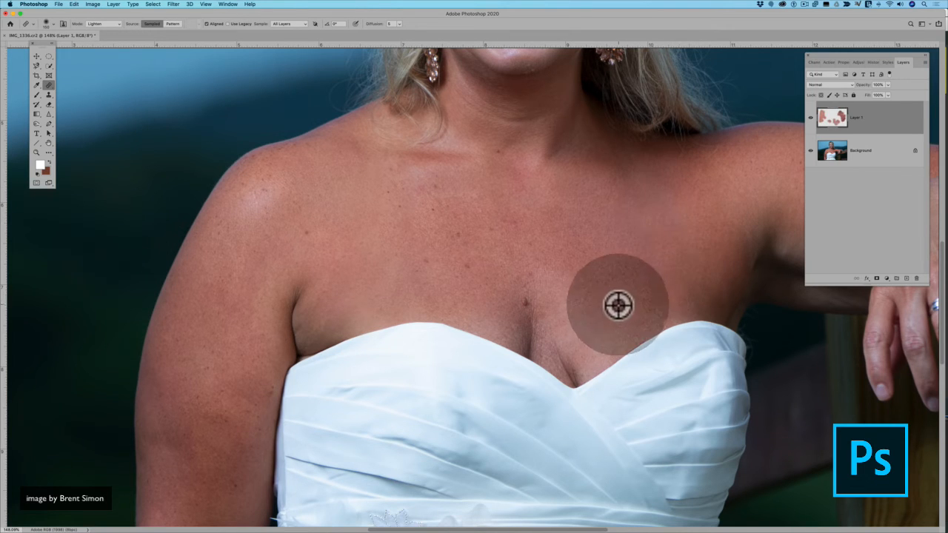
alt+click(640, 301)
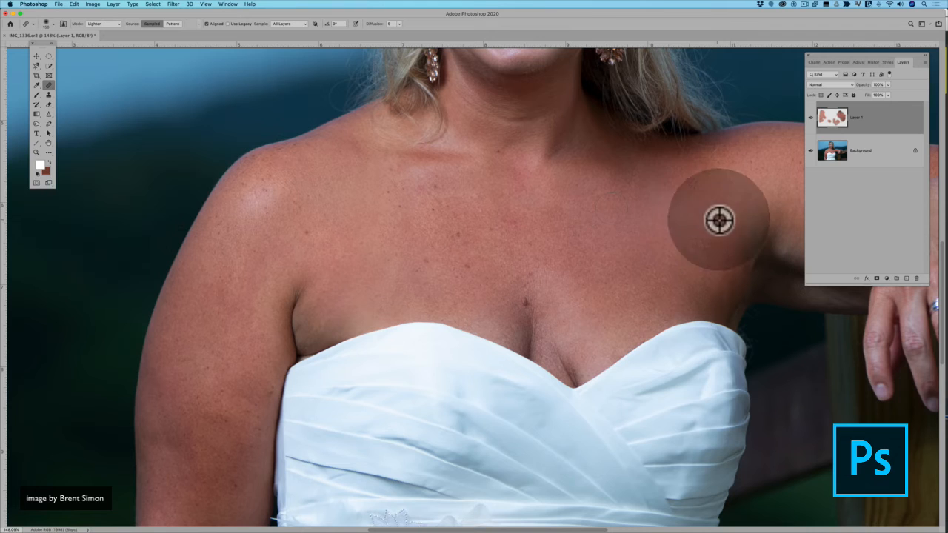
alt+click(696, 211)
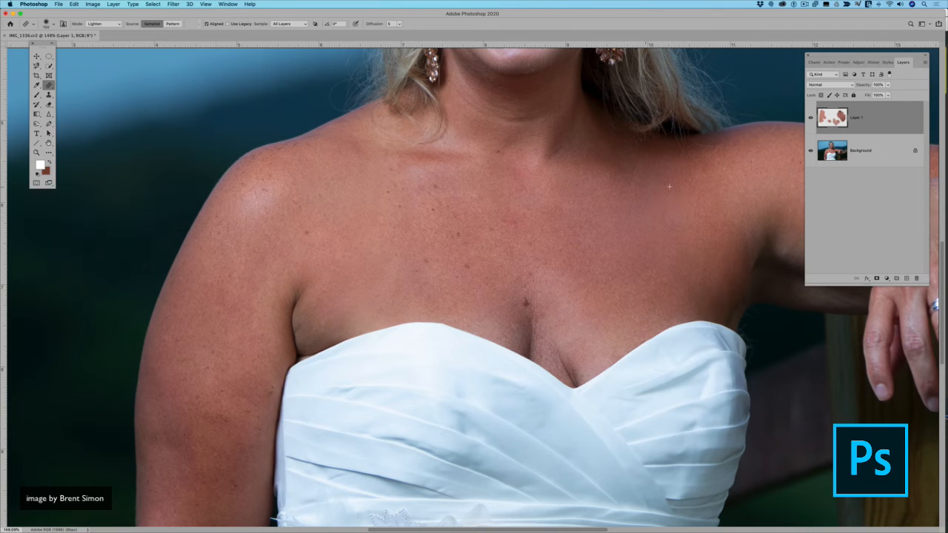
alt+click(700, 235)
alt+click(713, 250)
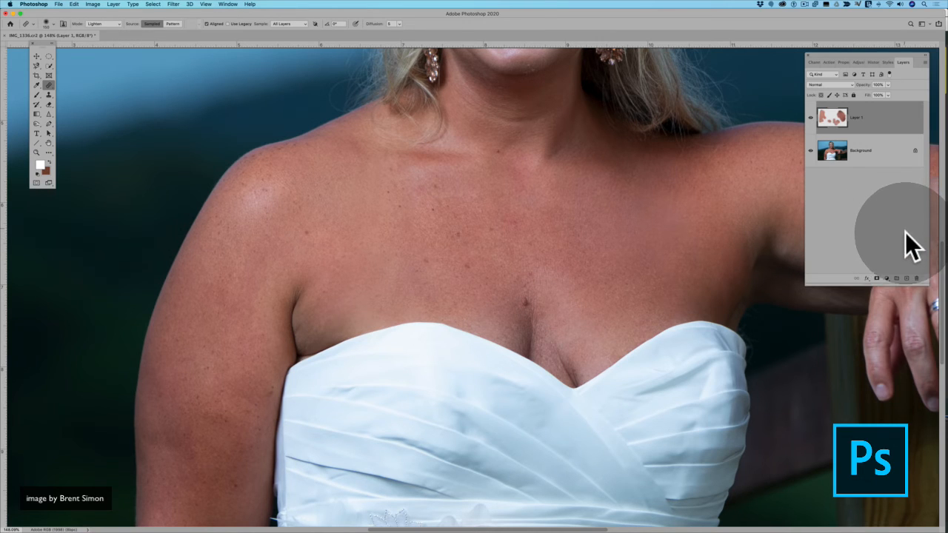
Step: Add a Hue/Saturation adjustment layer above the healing layer and limit it to the Reds
click(887, 277)
click(899, 343)
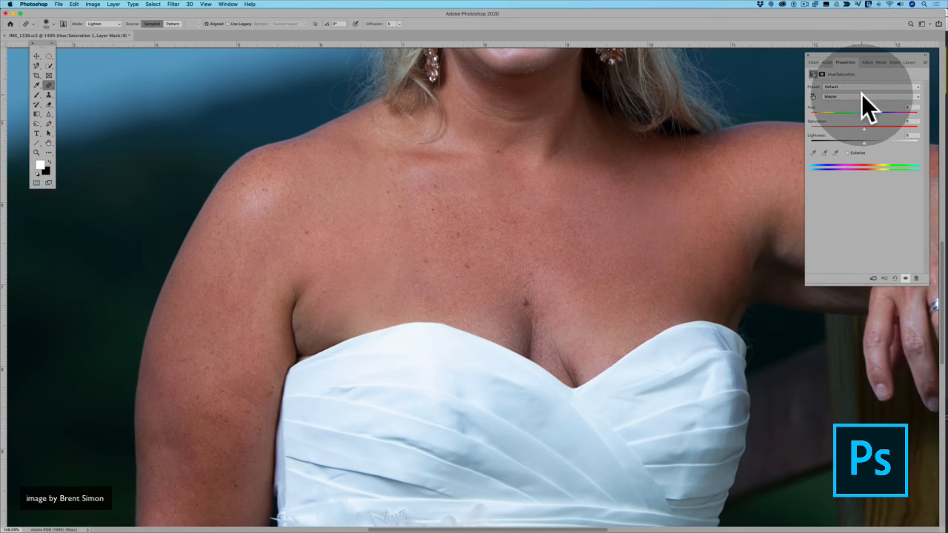
click(861, 95)
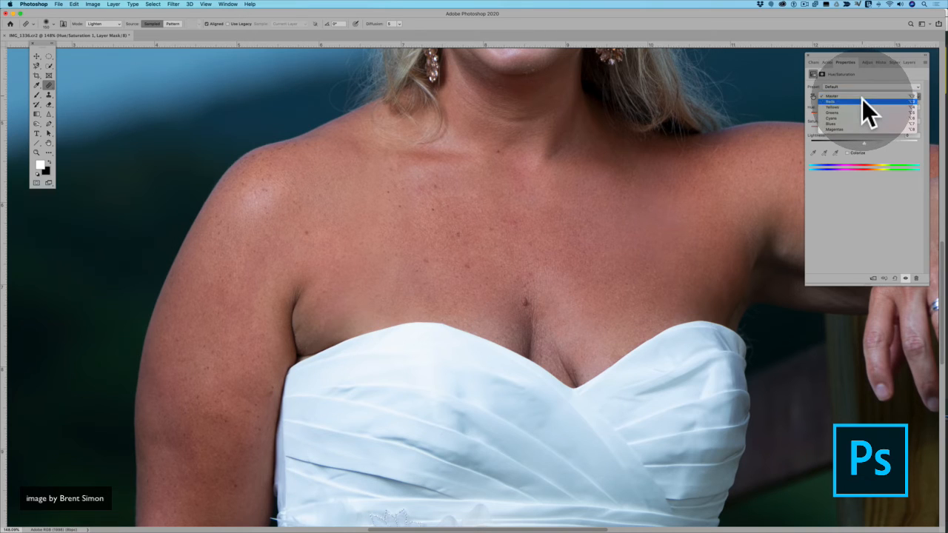
click(862, 99)
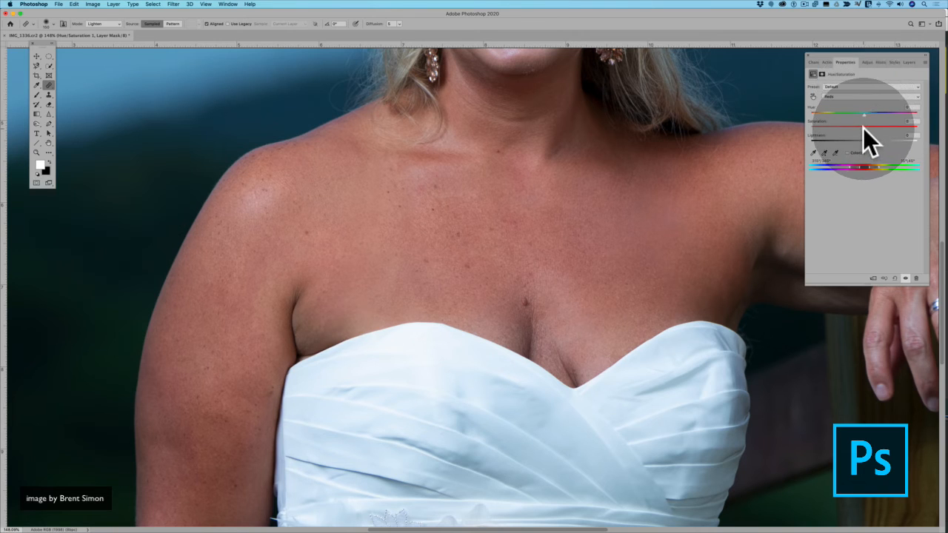
Step: Push the Reds to Saturation +100 and Hue +180, and shift the color range toward magenta to isolate the overly pink skin
drag(863, 128, 924, 128)
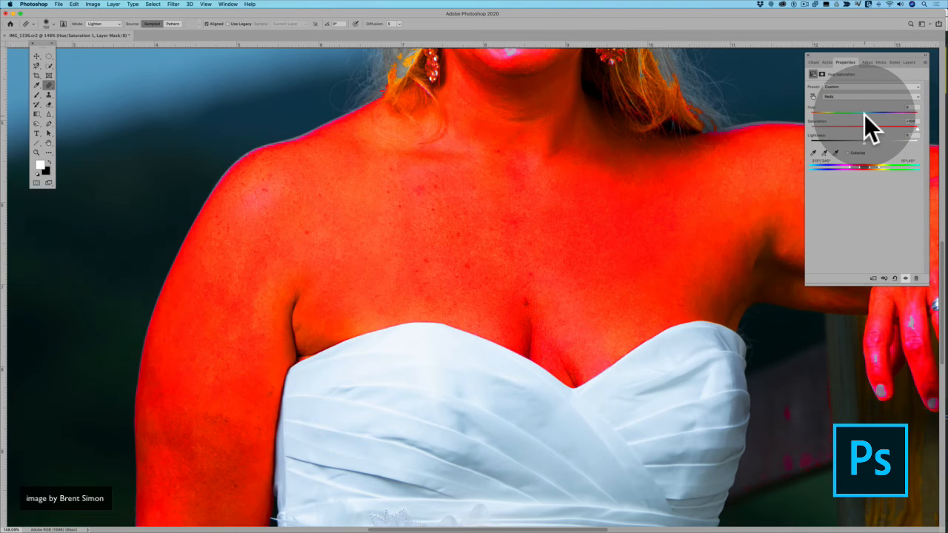
drag(863, 113, 917, 115)
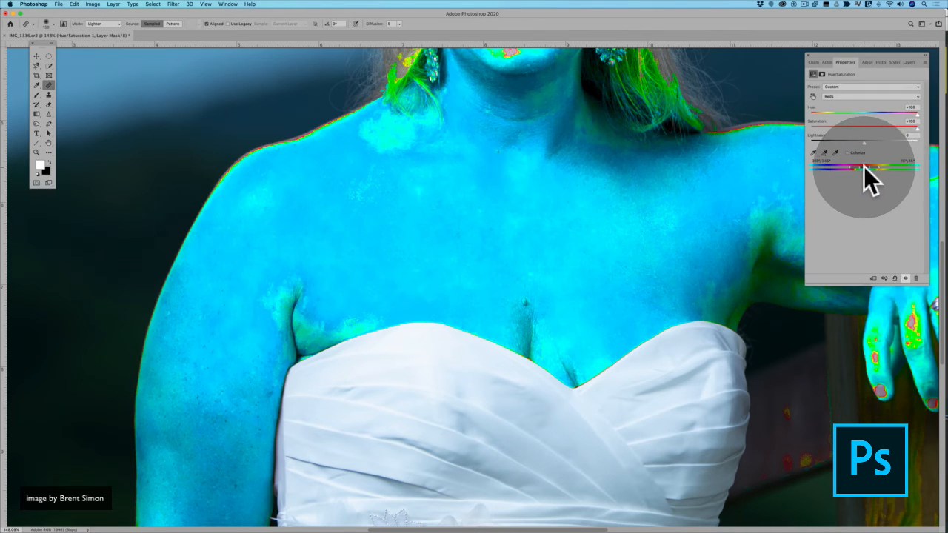
drag(863, 166, 855, 165)
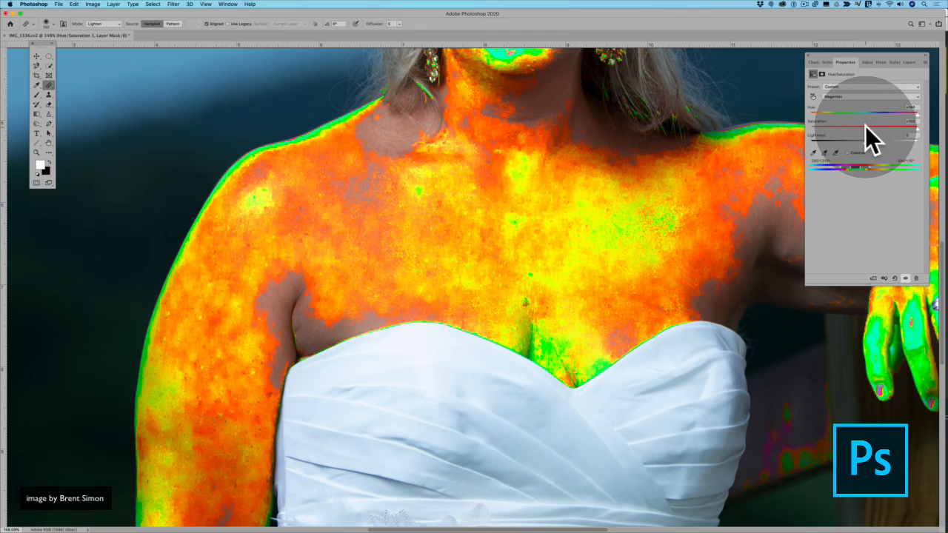
Step: Reset the isolated range's Saturation to 0 and reduce its Hue to a modest positive shift that matches the surrounding skin
click(865, 126)
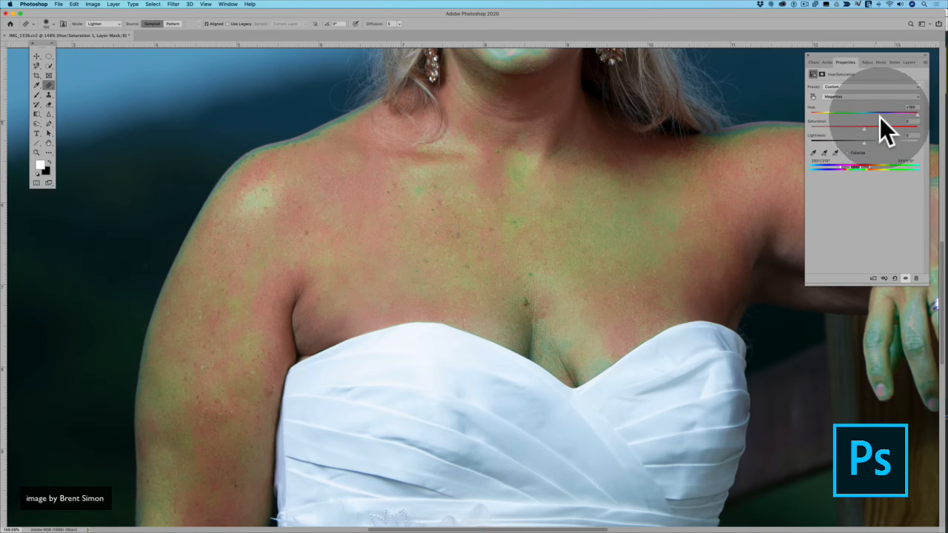
mouse_move(912, 111)
mouse_down()
mouse_move(893, 111)
mouse_move(925, 110)
mouse_up()
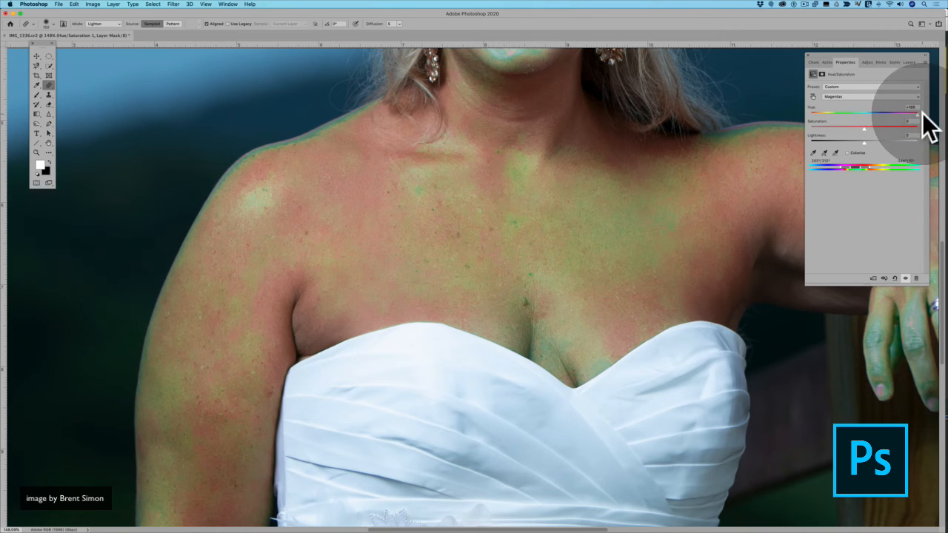
drag(918, 114, 881, 111)
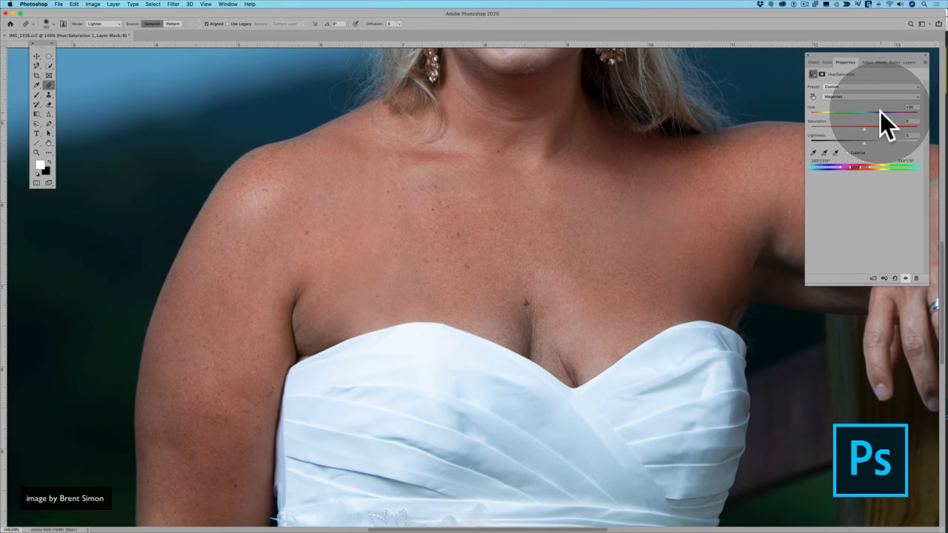
drag(880, 114, 876, 113)
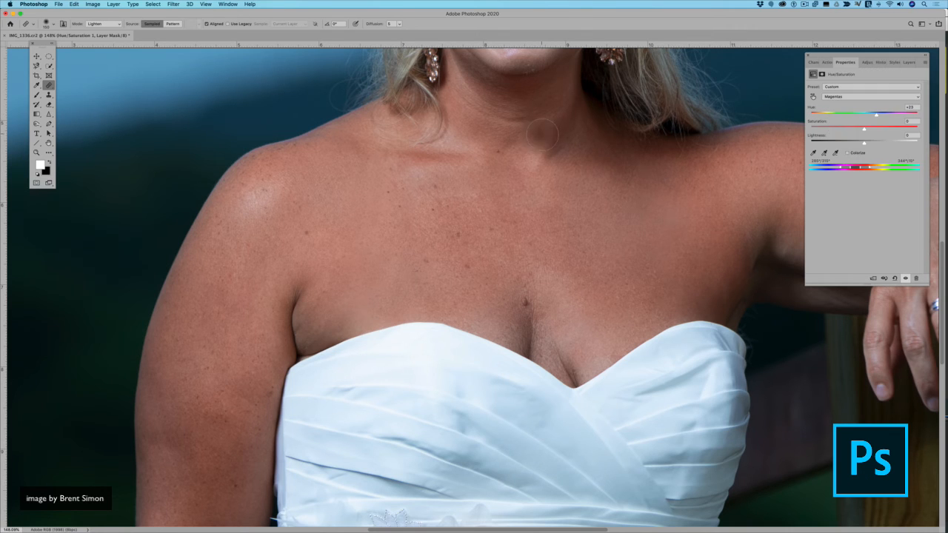
Step: Compare the bride's skin color with and without the Hue/Saturation layer in a wider view of the photo
scroll(541, 136, up, 10)
scroll(543, 136, down, 10)
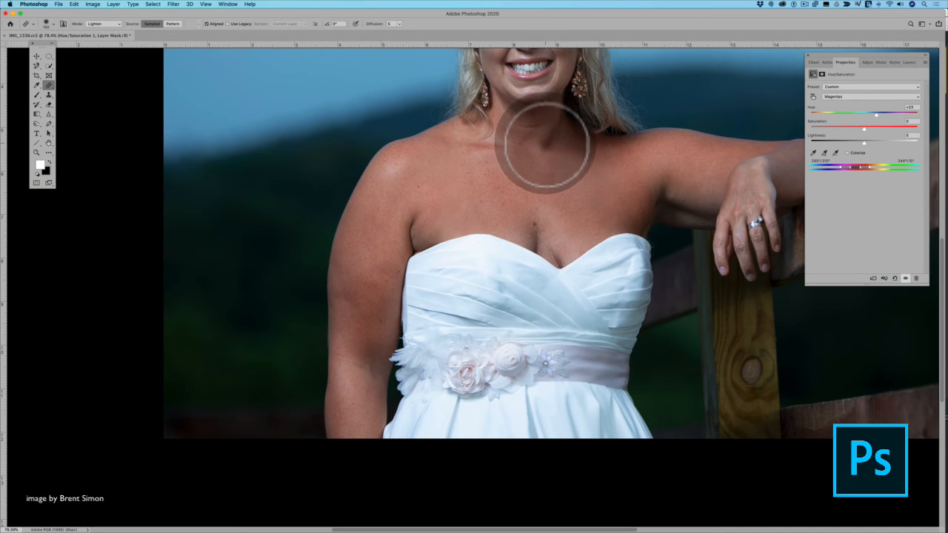
drag(546, 144, 541, 197)
key(super+r)
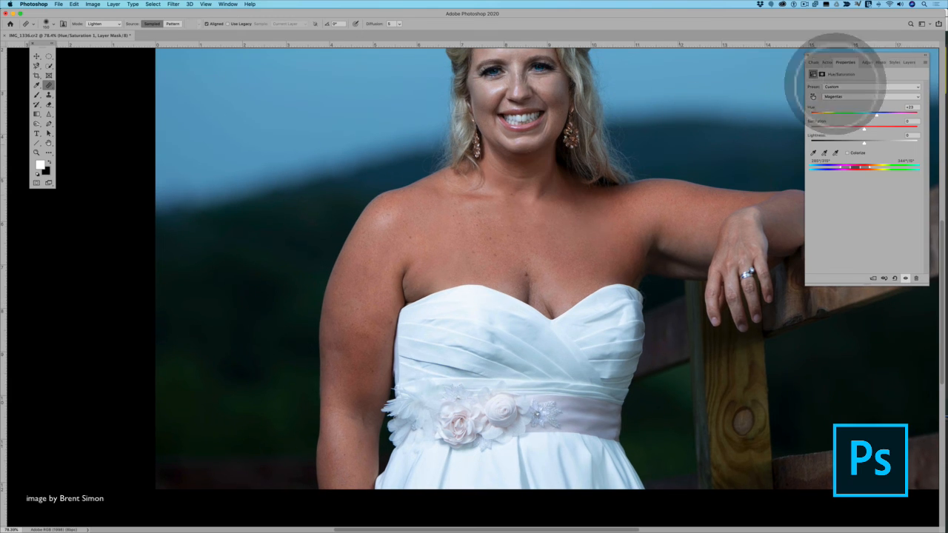
click(904, 62)
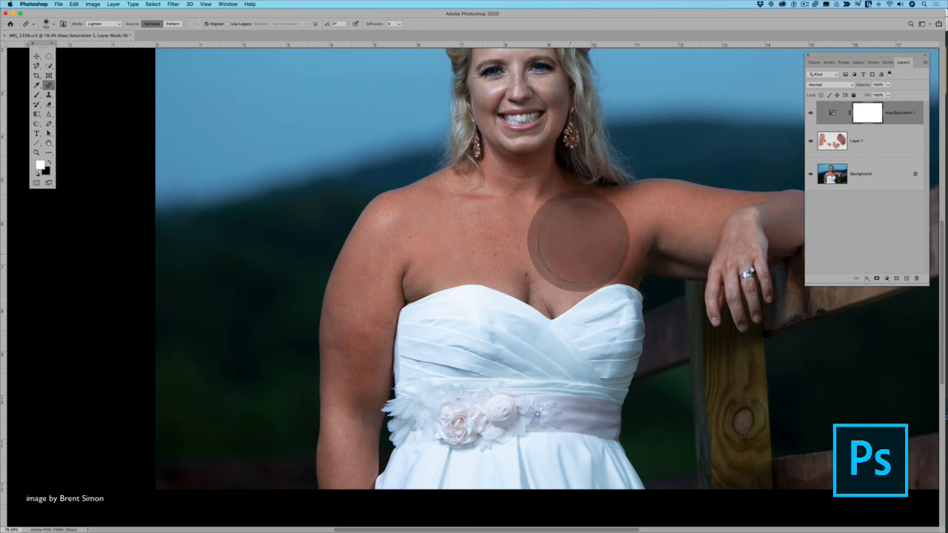
click(812, 113)
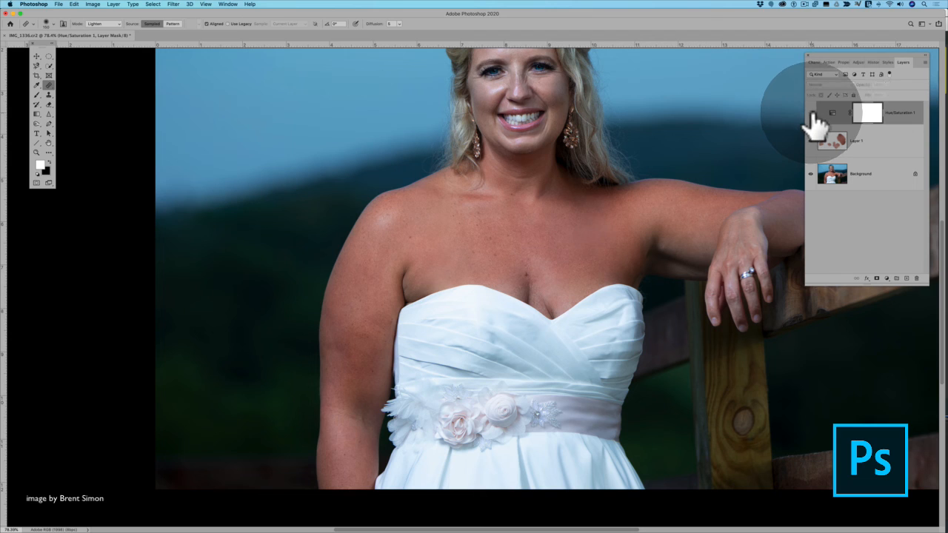
click(812, 114)
click(812, 114)
click(812, 113)
click(812, 113)
click(812, 113)
click(812, 113)
click(812, 113)
click(812, 114)
click(812, 114)
click(812, 114)
click(812, 113)
click(812, 113)
click(812, 113)
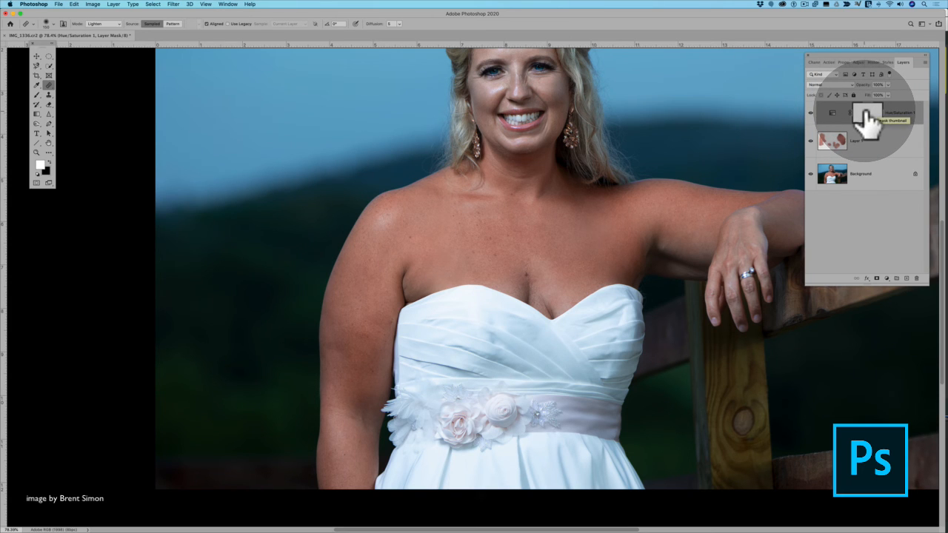
Step: Invert the Hue/Saturation layer's mask to black and check the photo with the layer hidden and shown
key(super+i)
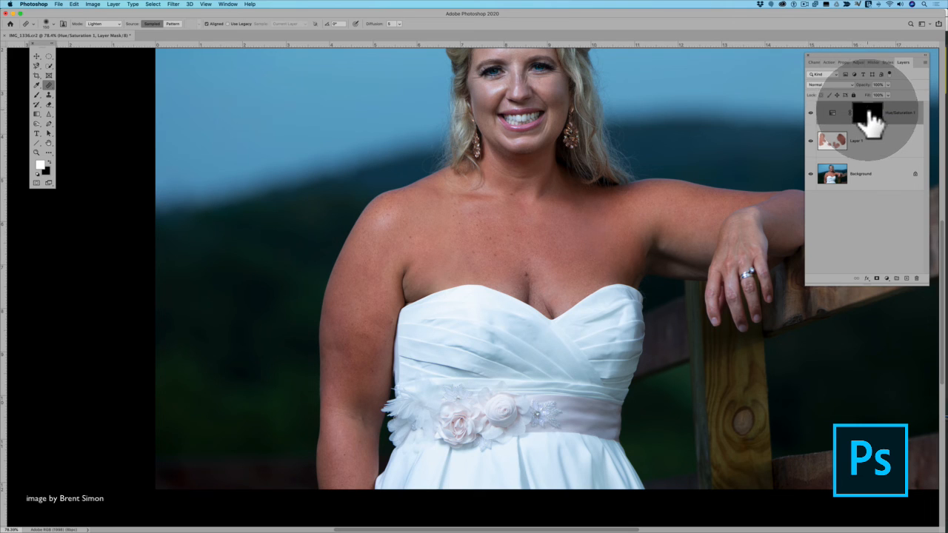
click(810, 113)
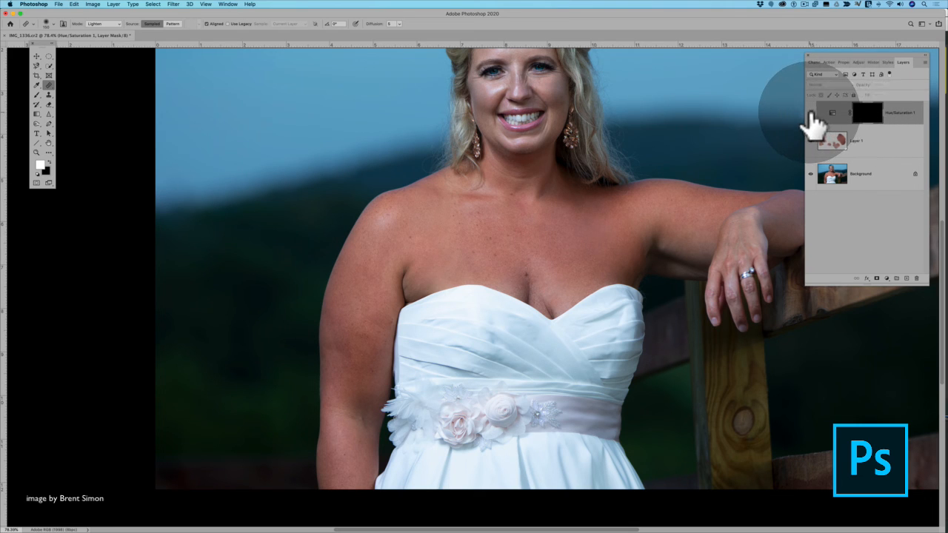
click(810, 112)
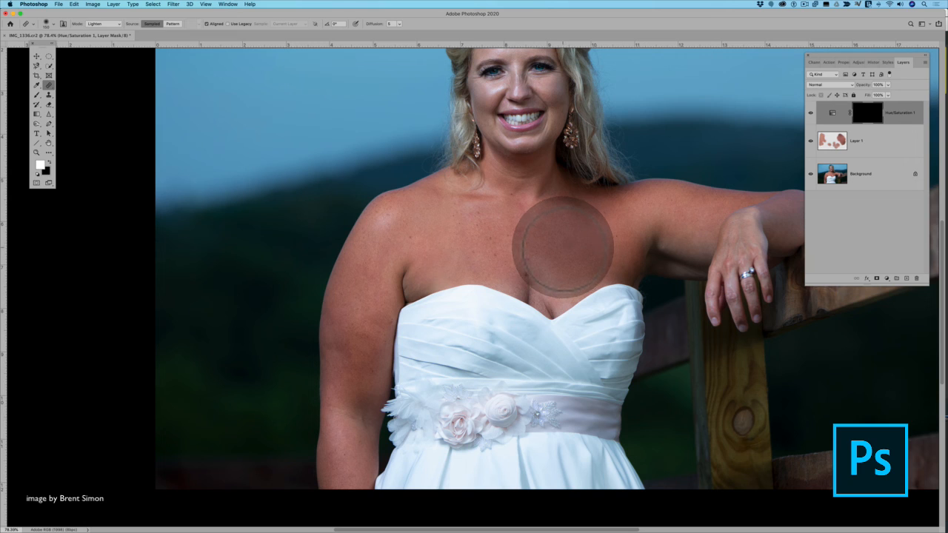
Step: Paint white on the Hue/Saturation mask over the pink skin across the chest, using an enlarged Brush
drag(562, 247, 570, 247)
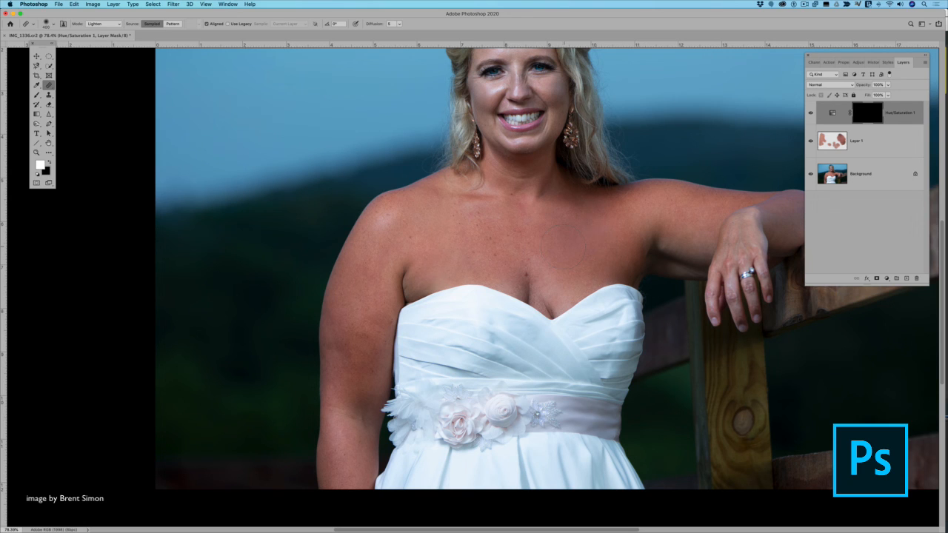
click(35, 96)
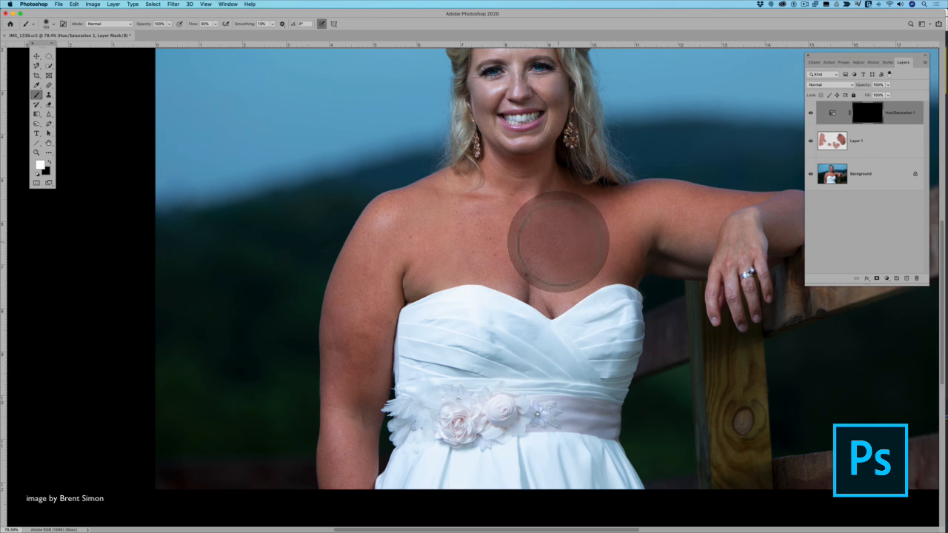
key(bracketright)
key(bracketright)
key(bracketright)
key(bracketright)
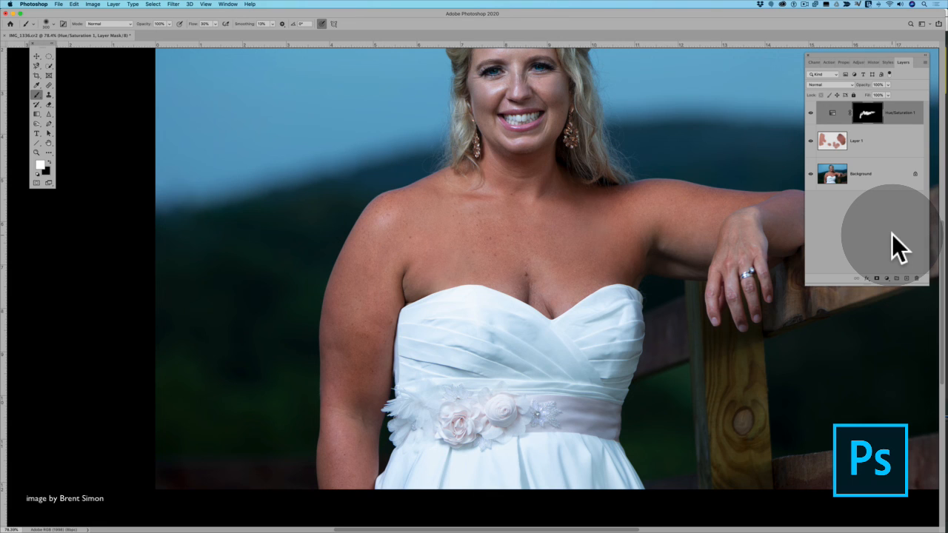
Step: Compare the original photo with the retouched version by repeatedly showing only the Background layer
alt+click(811, 175)
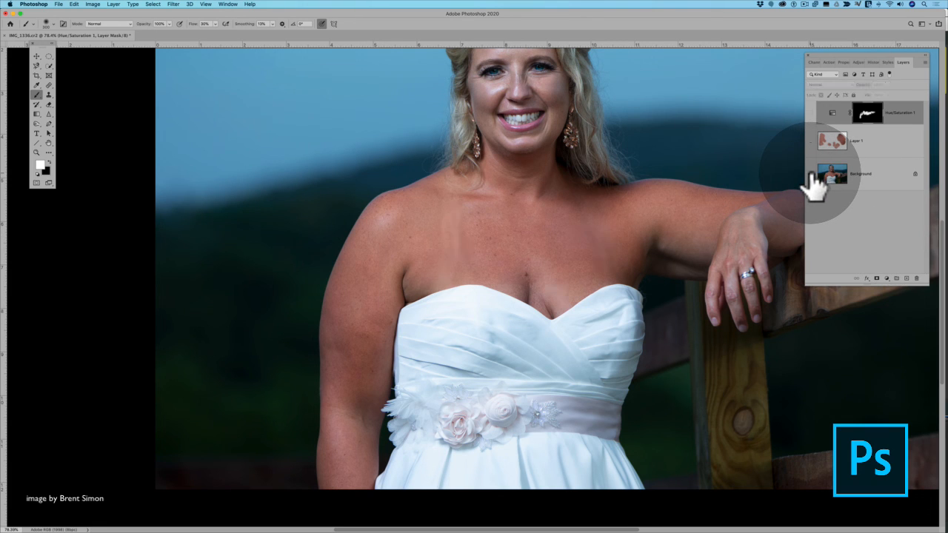
alt+click(810, 175)
alt+click(810, 175)
alt+click(811, 175)
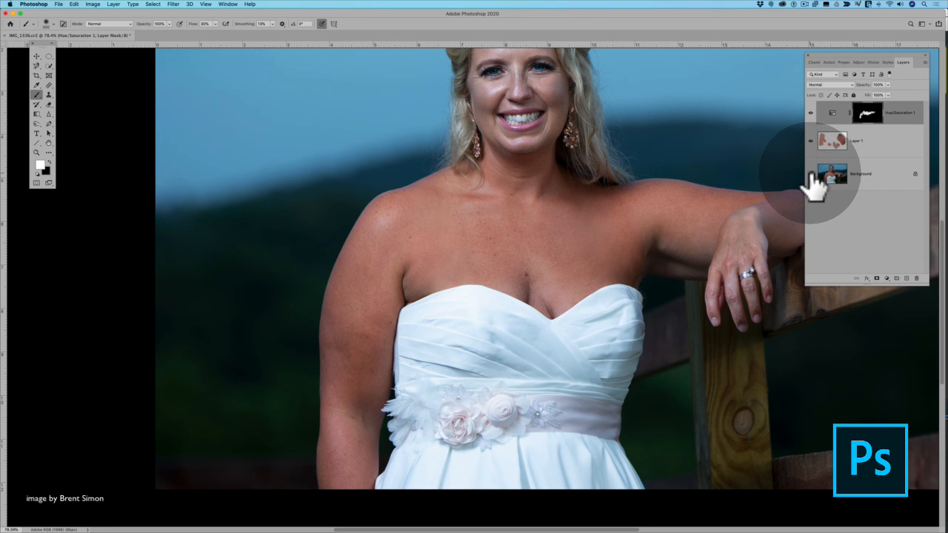
alt+click(810, 175)
alt+click(810, 175)
alt+click(811, 175)
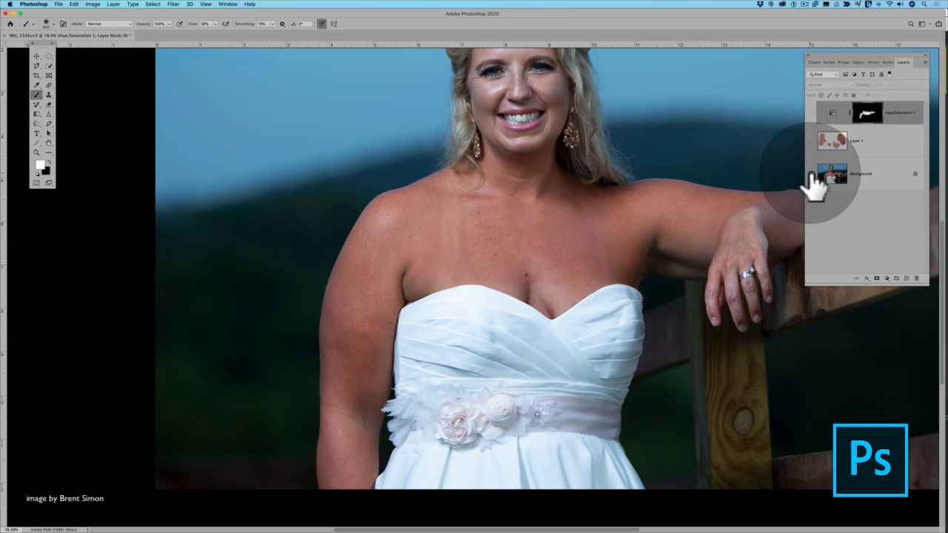
alt+click(810, 175)
alt+click(810, 175)
alt+click(810, 174)
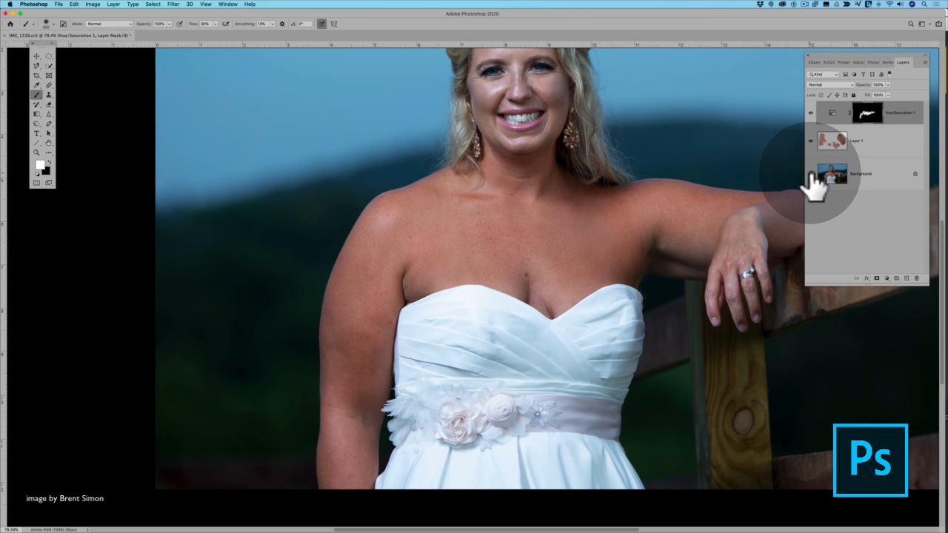
alt+click(810, 175)
alt+click(811, 175)
alt+click(811, 174)
alt+click(811, 175)
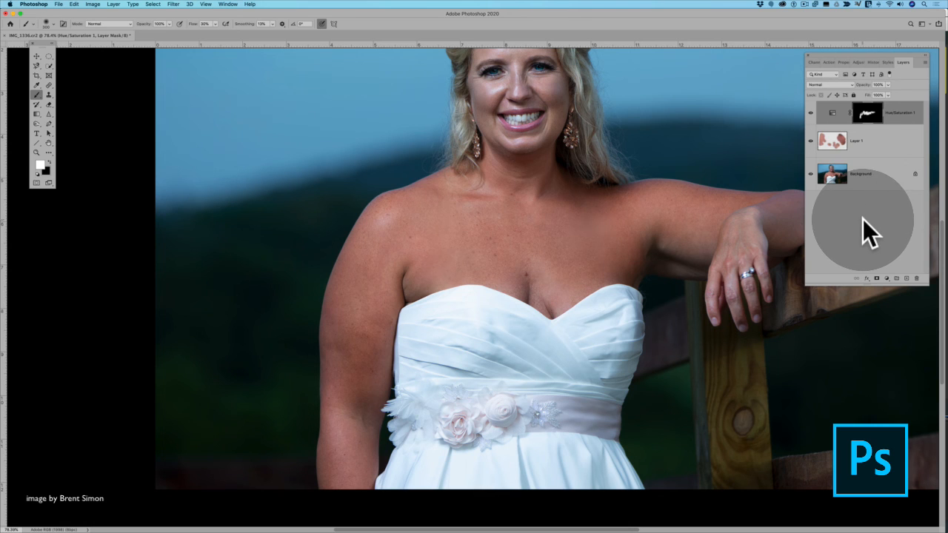
click(806, 4)
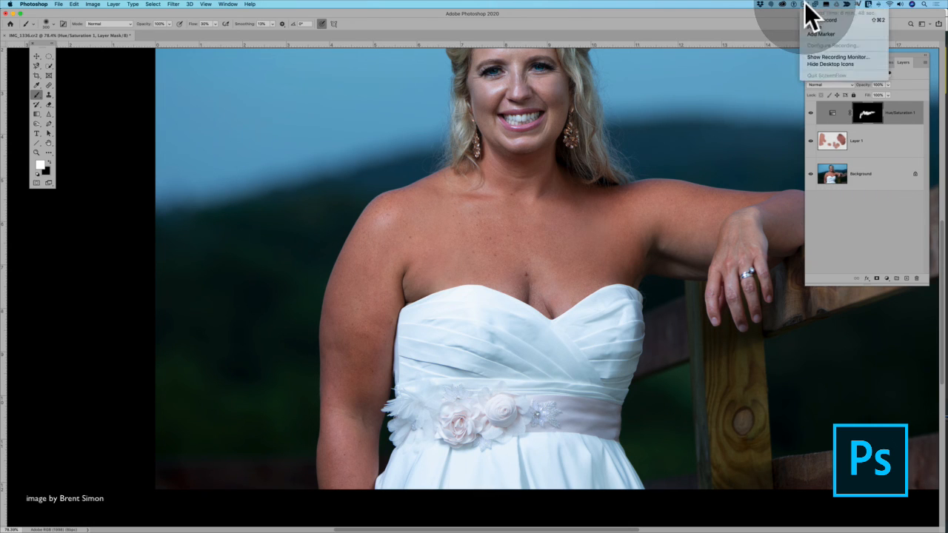